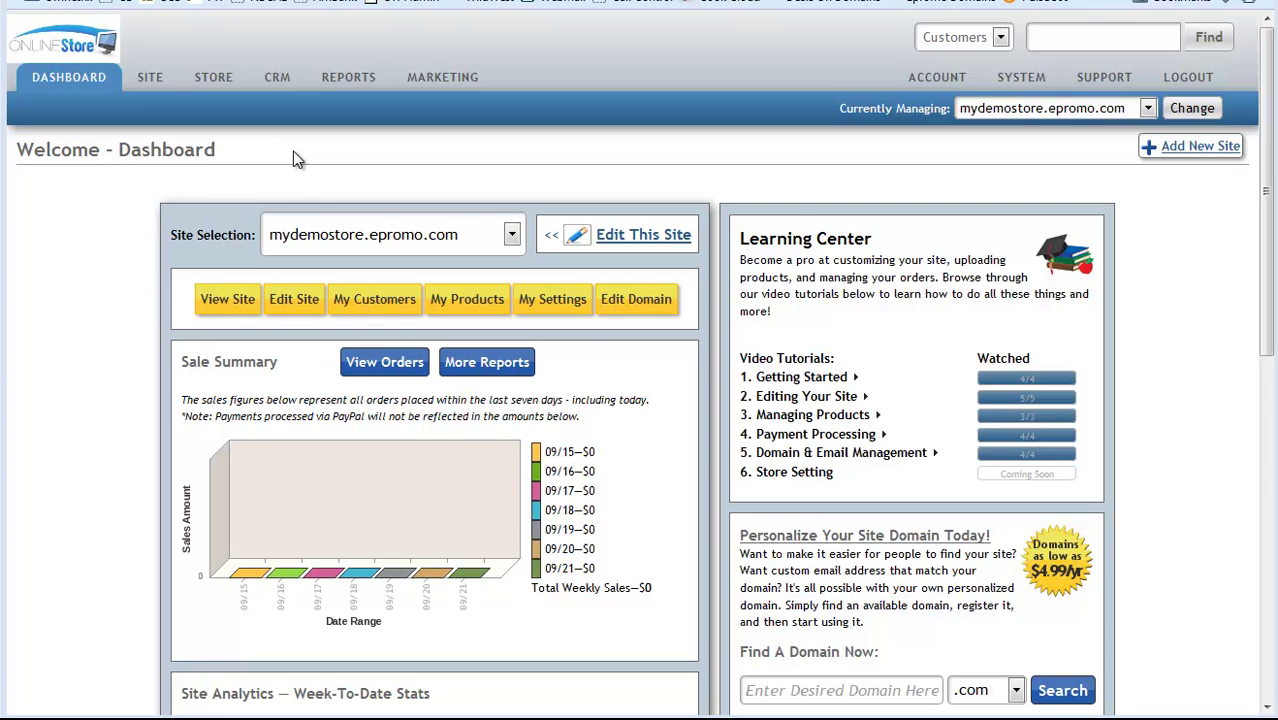
Open the Custom Checkout Fields page in the store settings.
left_click(550, 299)
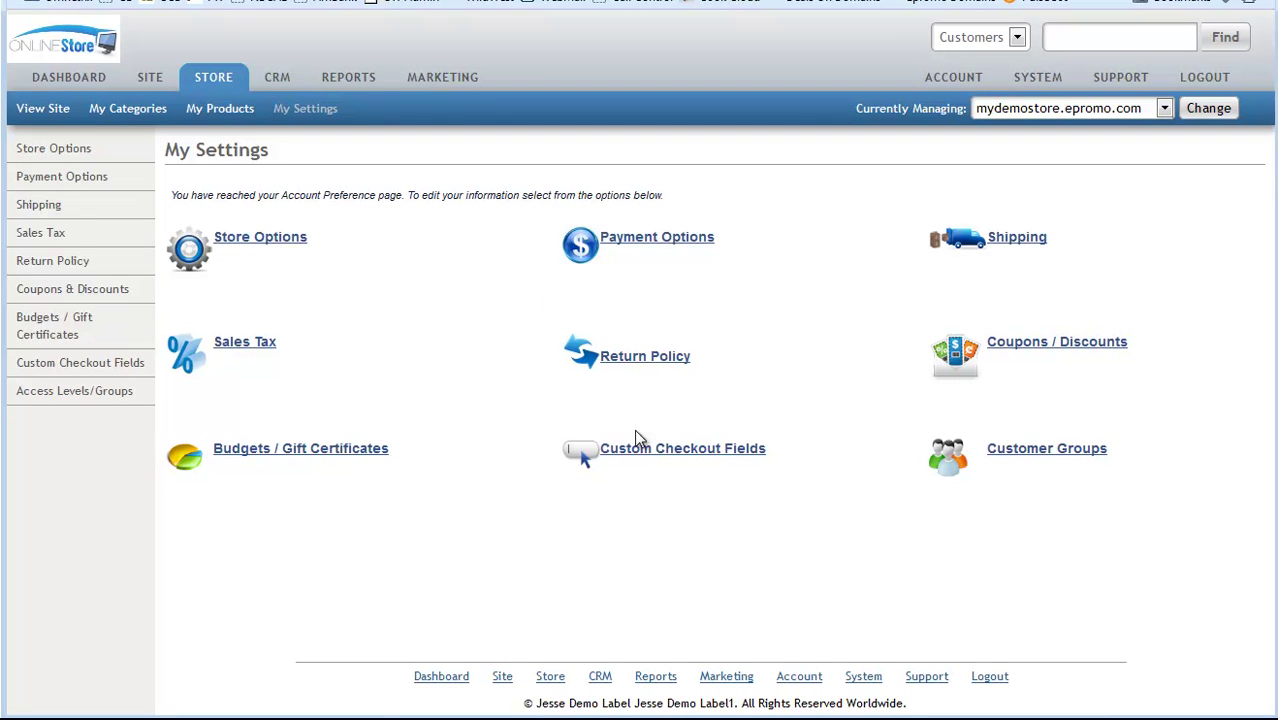
left_click(688, 458)
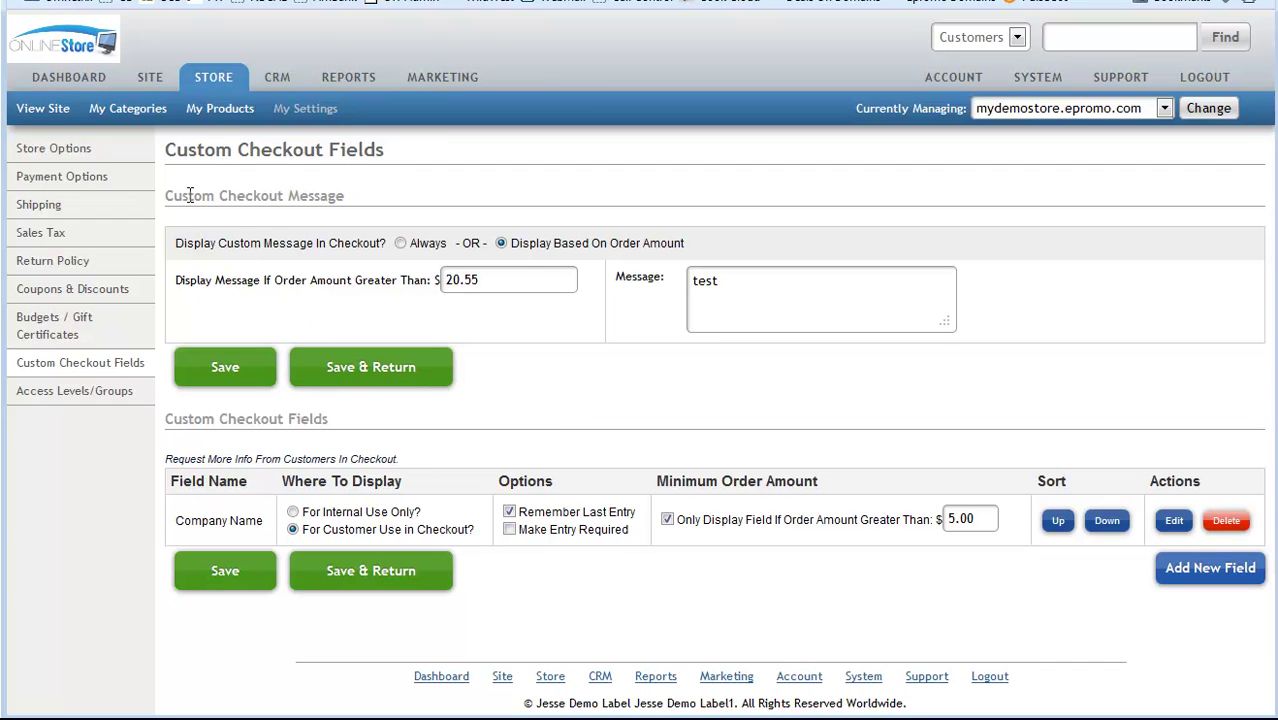
left_click_drag(167, 199, 350, 208)
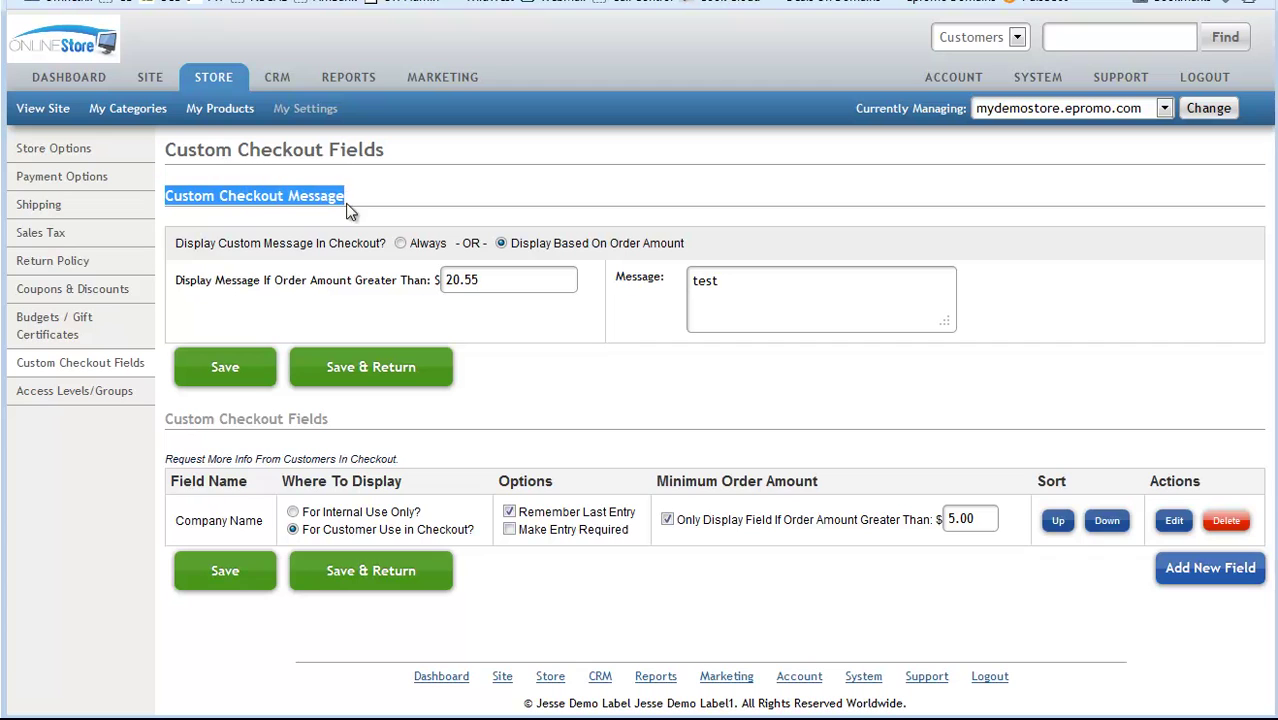
left_click(639, 394)
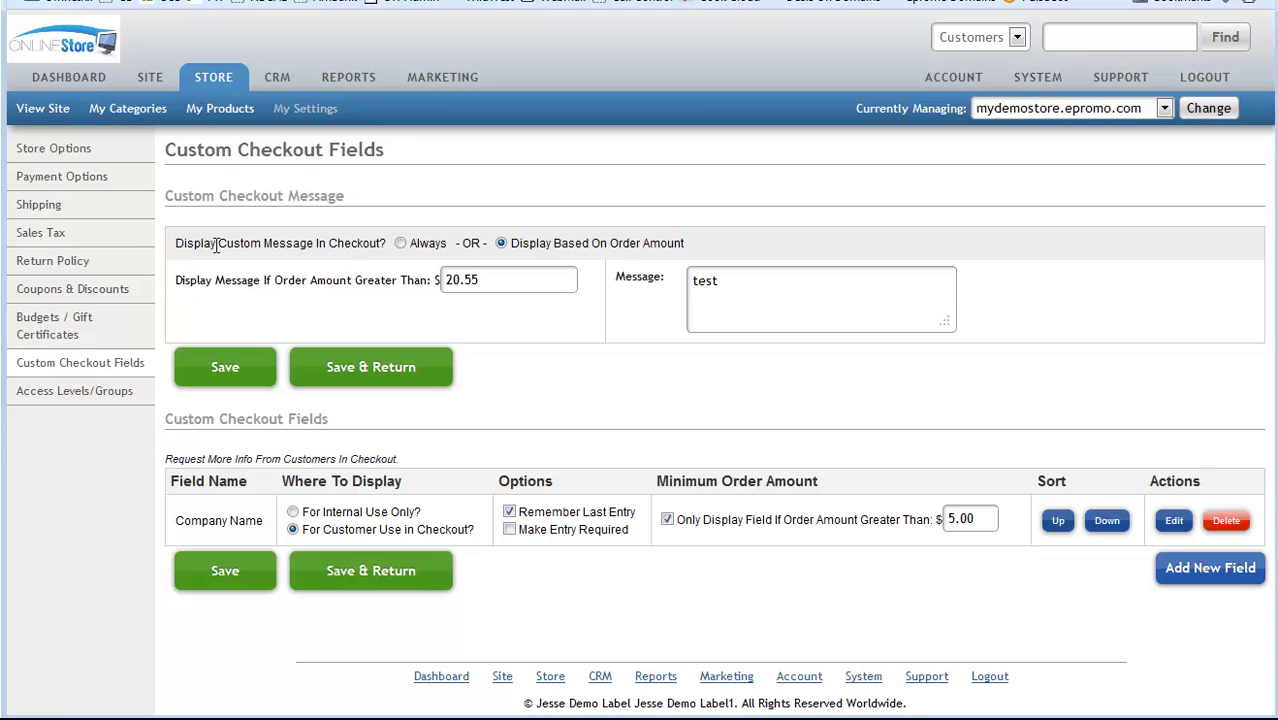
Always display the custom checkout message, with the text "Thanks for your order - be sure to visit us at our retail location located at adfasdf".
left_click(400, 244)
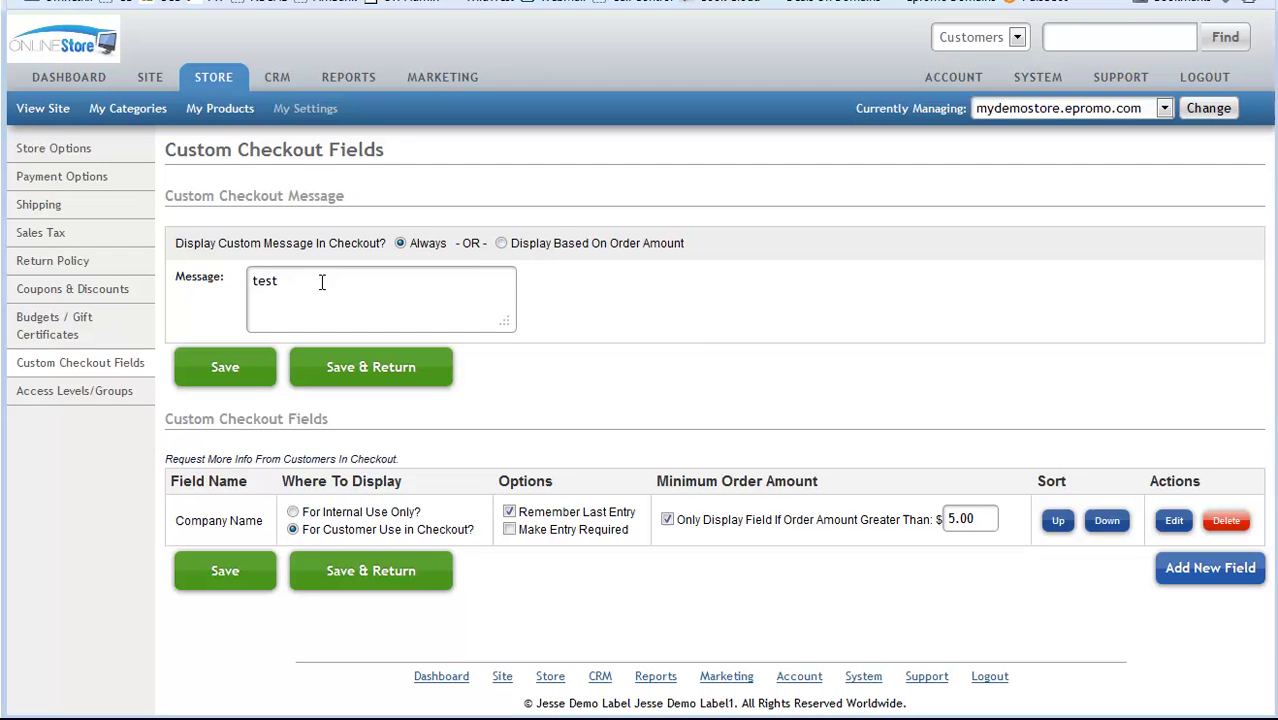
left_click_drag(320, 280, 226, 272)
type("Thanks for yor")
key("BackSpace")
type("ur order ")
type("- bes")
type("ure to vi")
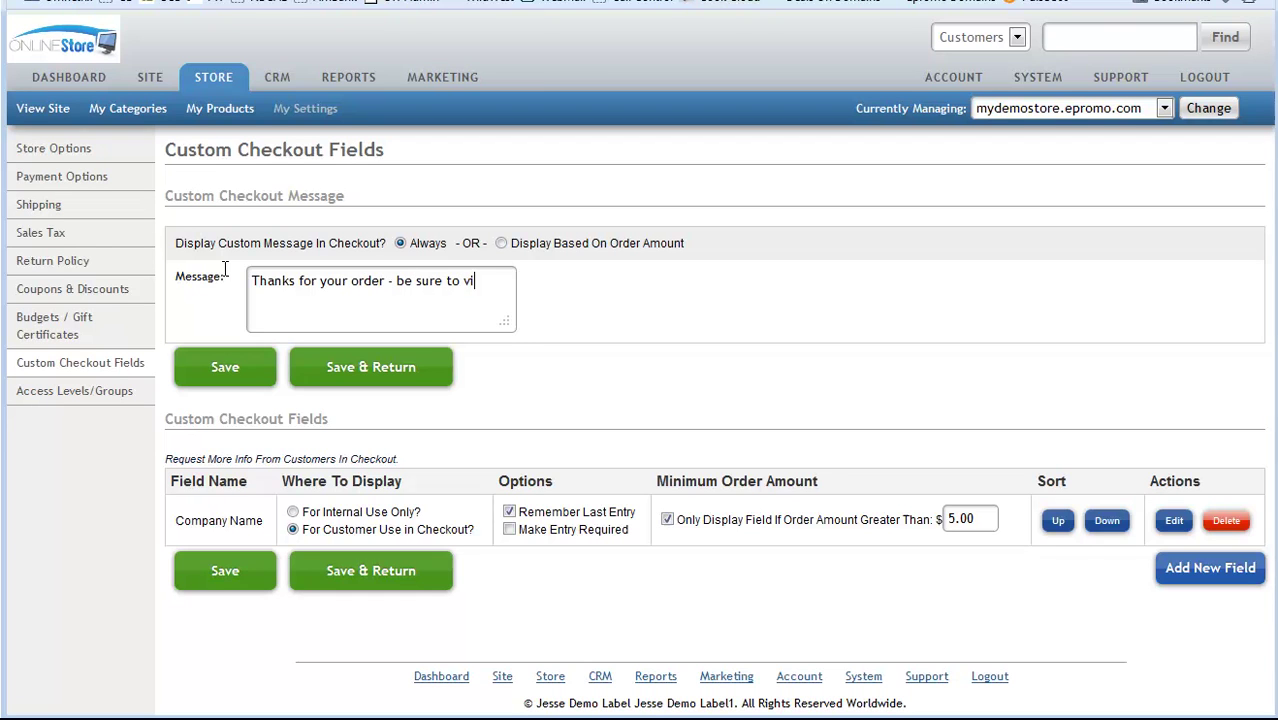
type("sit us at our letail location l")
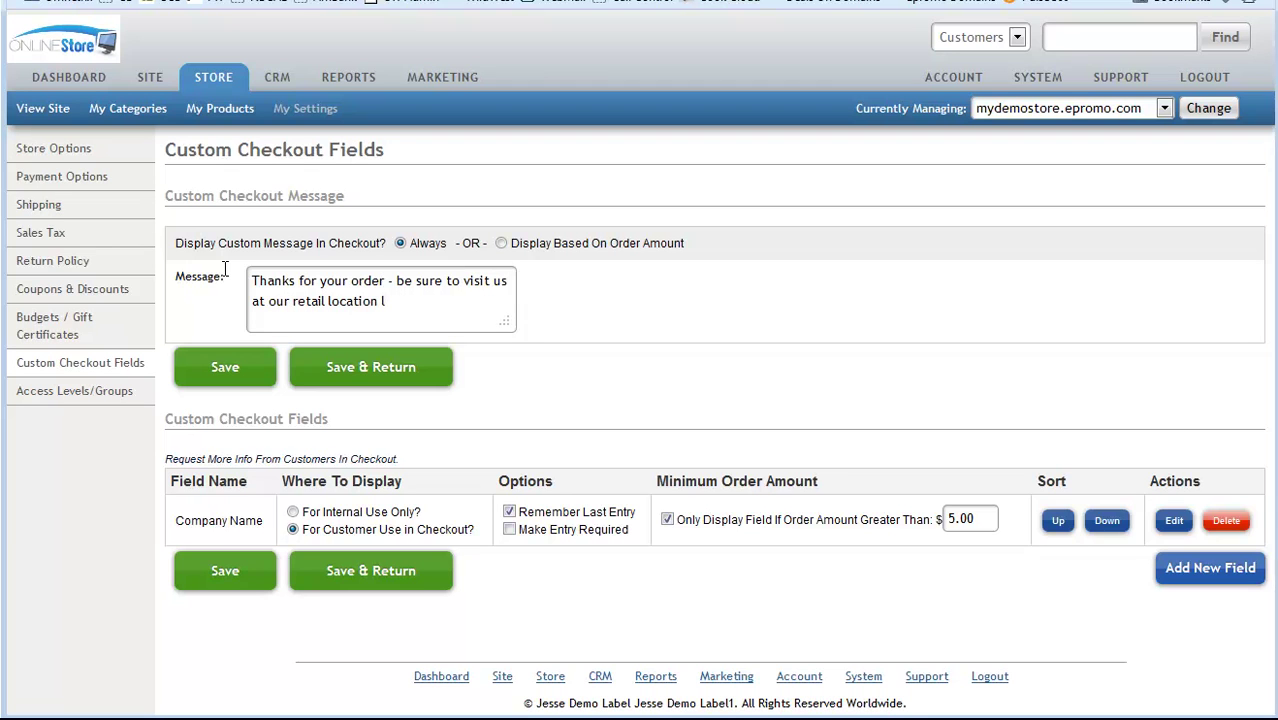
type("ocated at adfasdf")
Replace the custom checkout message with placeholder text and clear the message completely.
key("shift+Up")
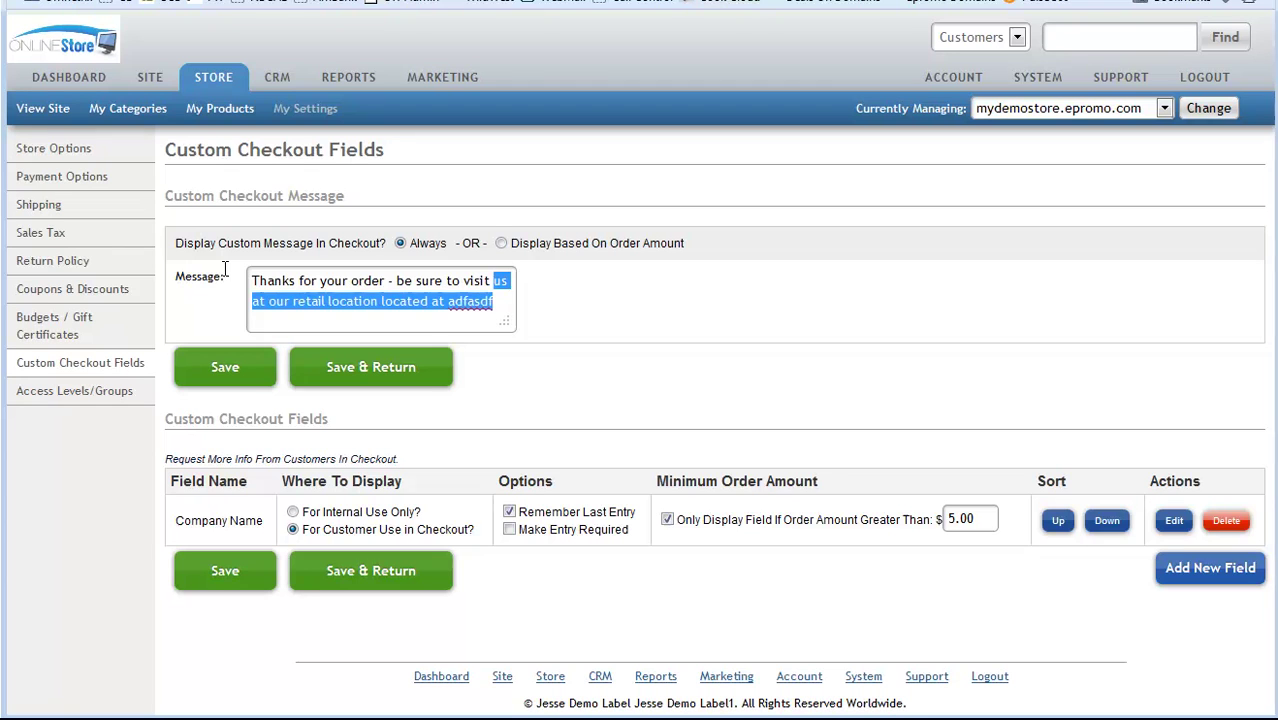
key("shift+Up")
key("BackSpace")
type("aksdfj;lasjdf")
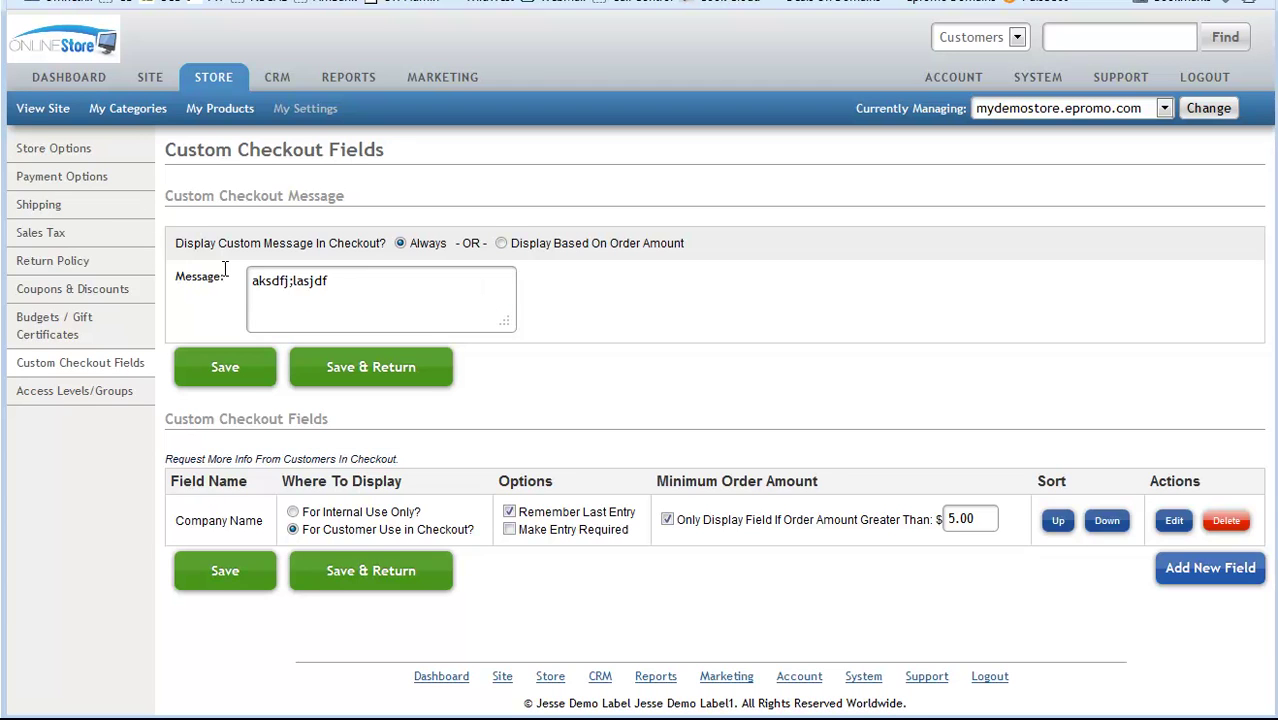
key("shift+Up")
key("BackSpace")
type("jrsafsasdf")
left_click_drag(340, 280, 240, 276)
key("BackSpace")
Display the custom checkout message based on order amount, for orders greater than $5.00.
left_click(502, 244)
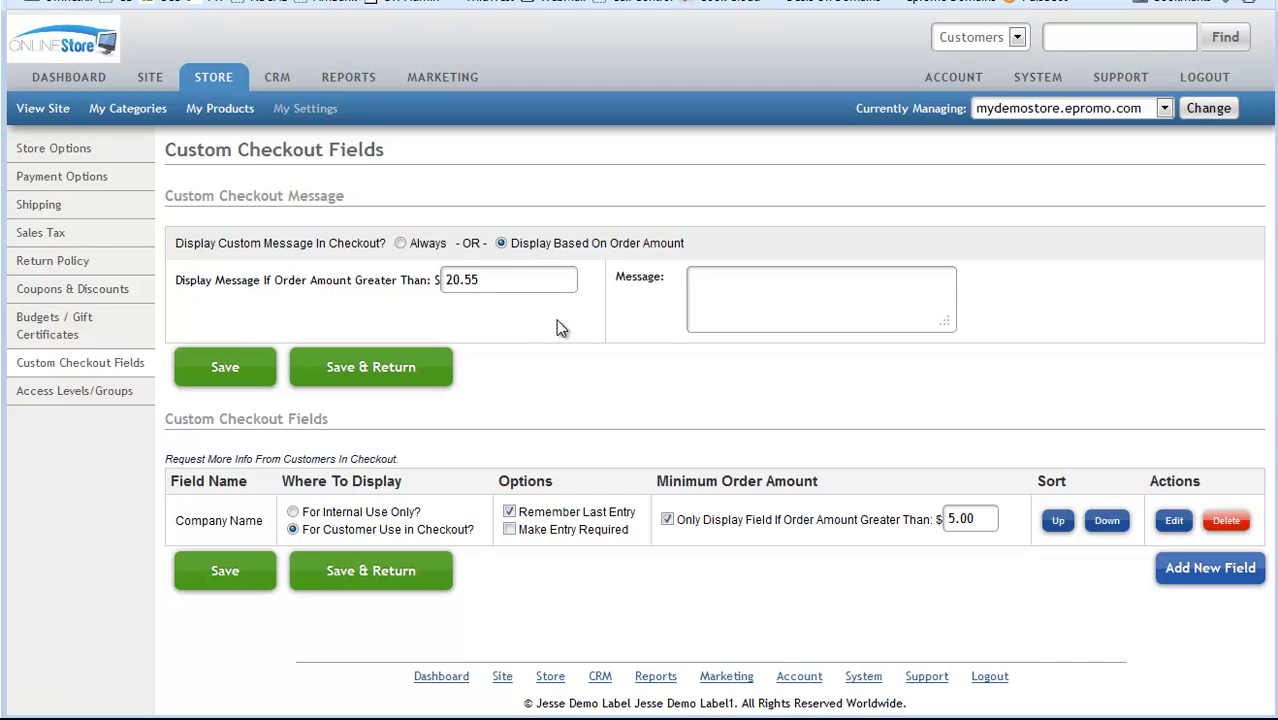
left_click(492, 279)
left_click_drag(492, 279, 447, 280)
left_click(492, 280)
key("BackSpace")
key("BackSpace")
key("BackSpace")
key("BackSpace")
type("5.00")
Enter "alskdjfaks" as the custom checkout message, set it to display always, and save the changes.
key("Tab")
type("alskdjfaks")
left_click(401, 244)
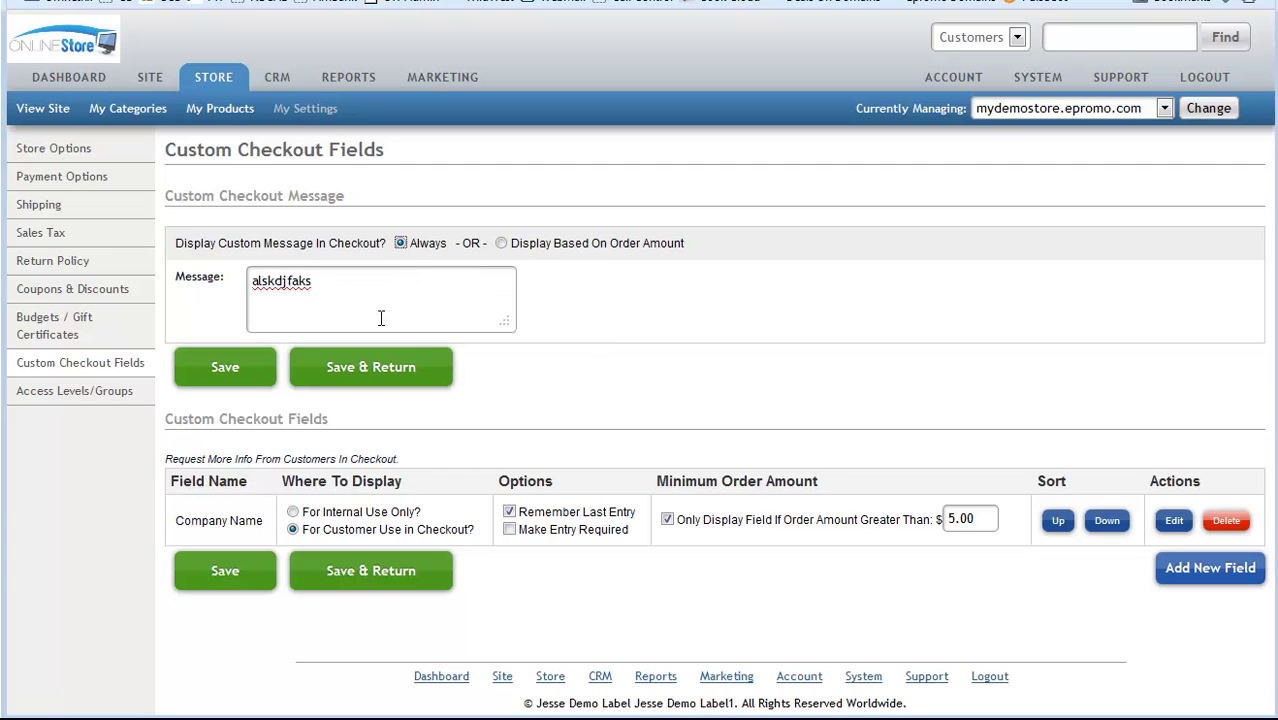
left_click(225, 370)
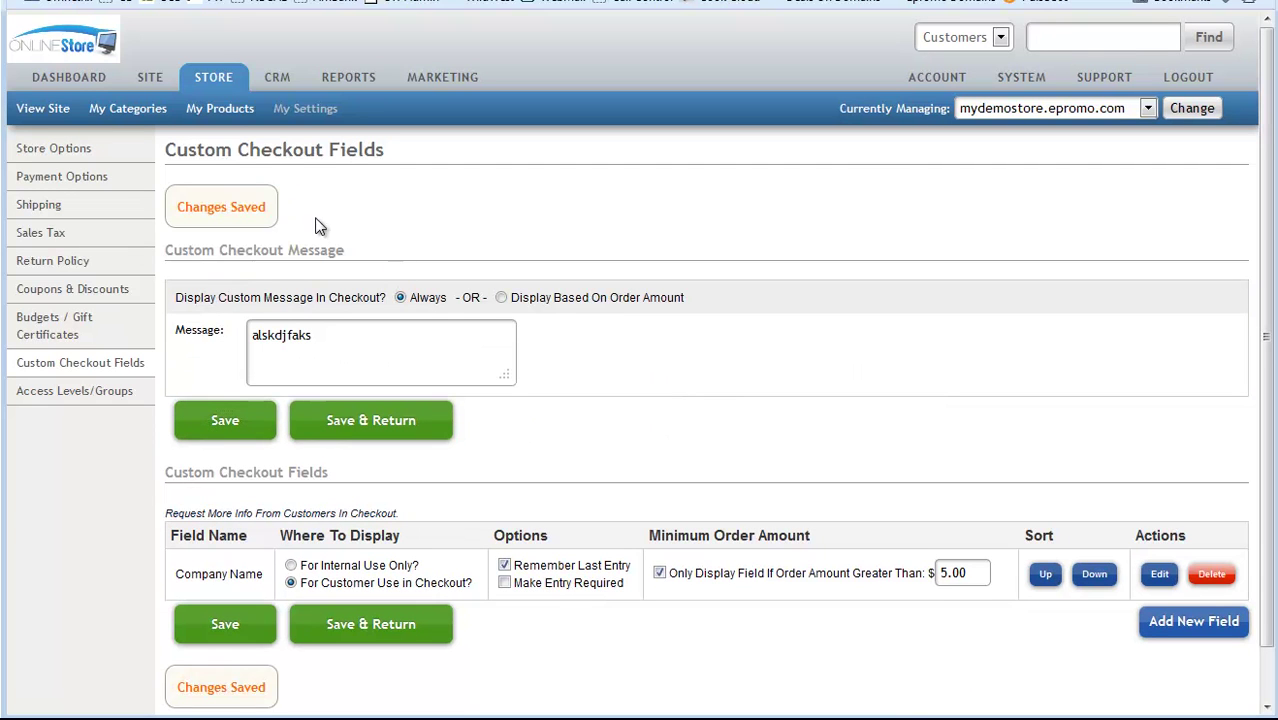
scroll(628, 354, "down", 1)
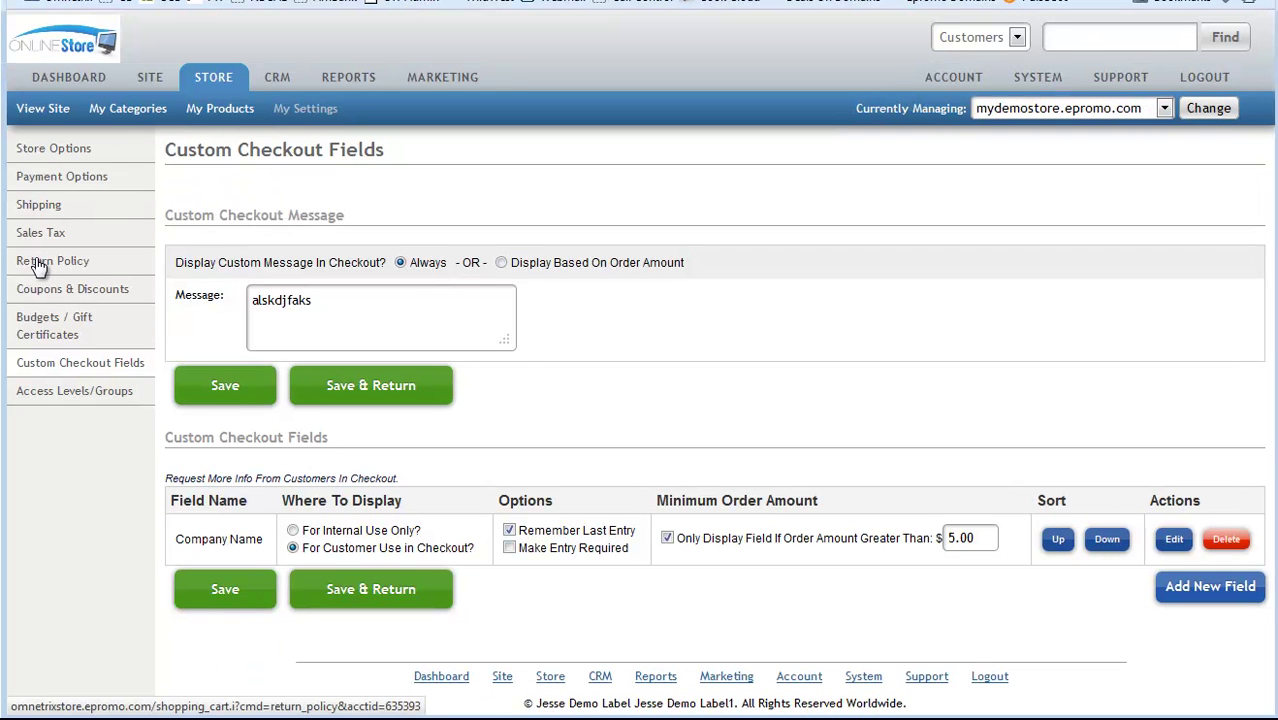
View the Return Policy and Coupons & Discounts pages, and return to Custom Checkout Fields.
left_click(33, 264)
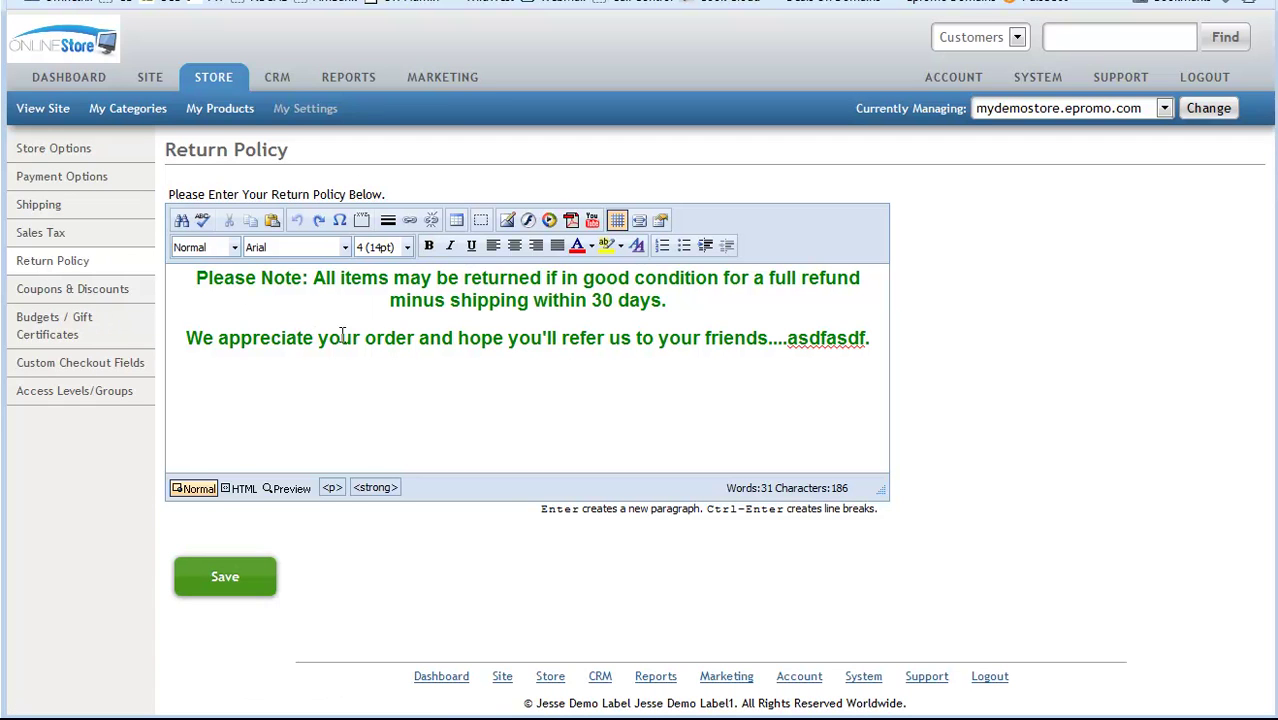
left_click(30, 296)
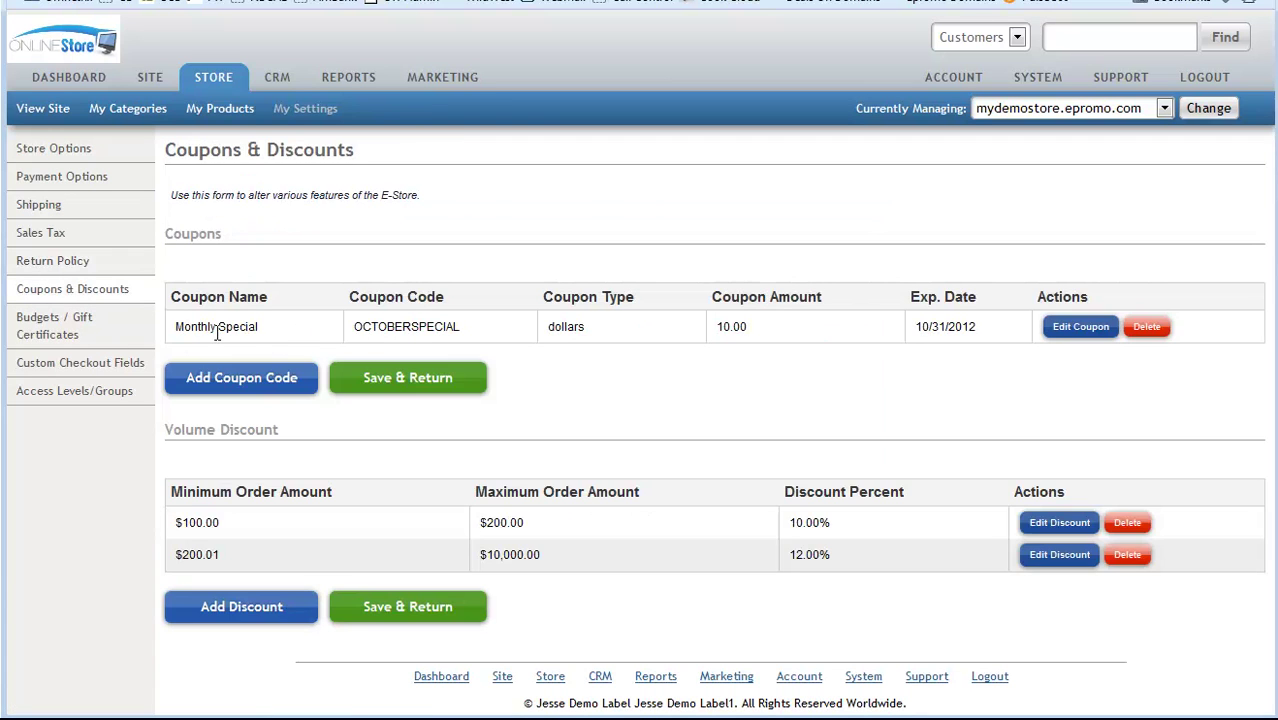
left_click(68, 366)
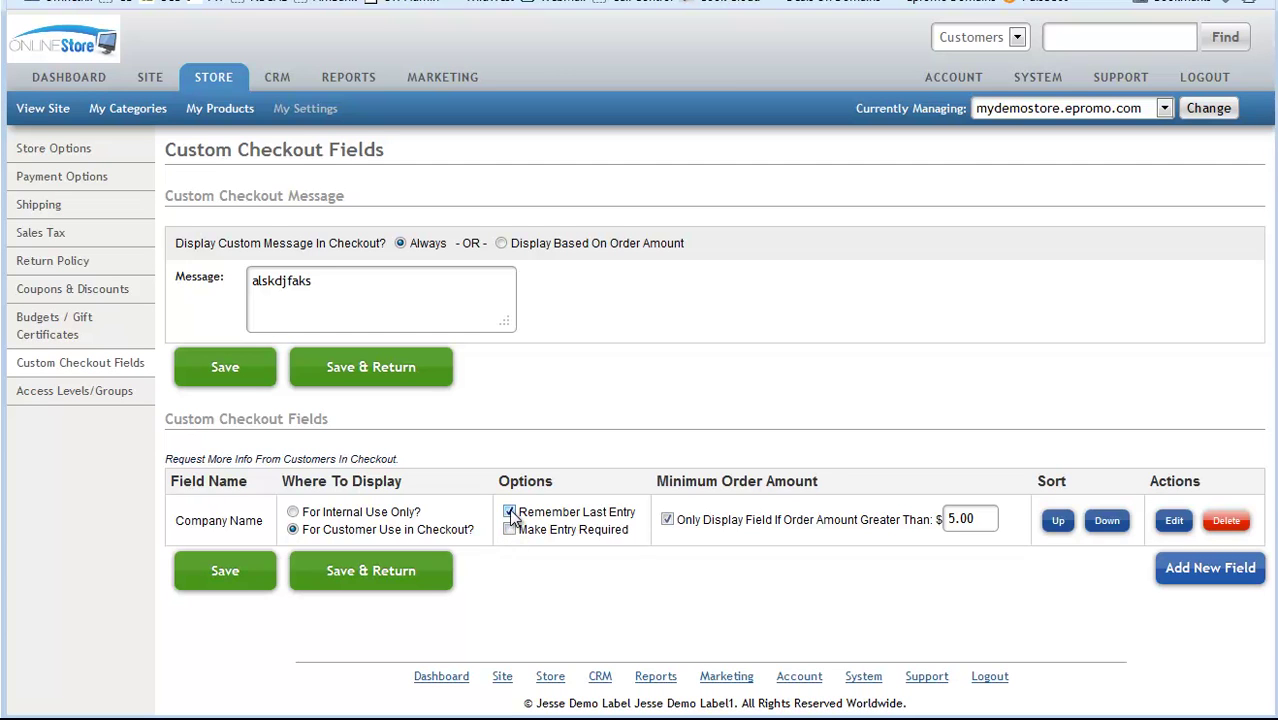
Switch the Company Name field's Remember Last Entry and minimum order amount options off and back on.
left_click(510, 512)
left_click(510, 512)
left_click_drag(981, 518, 940, 519)
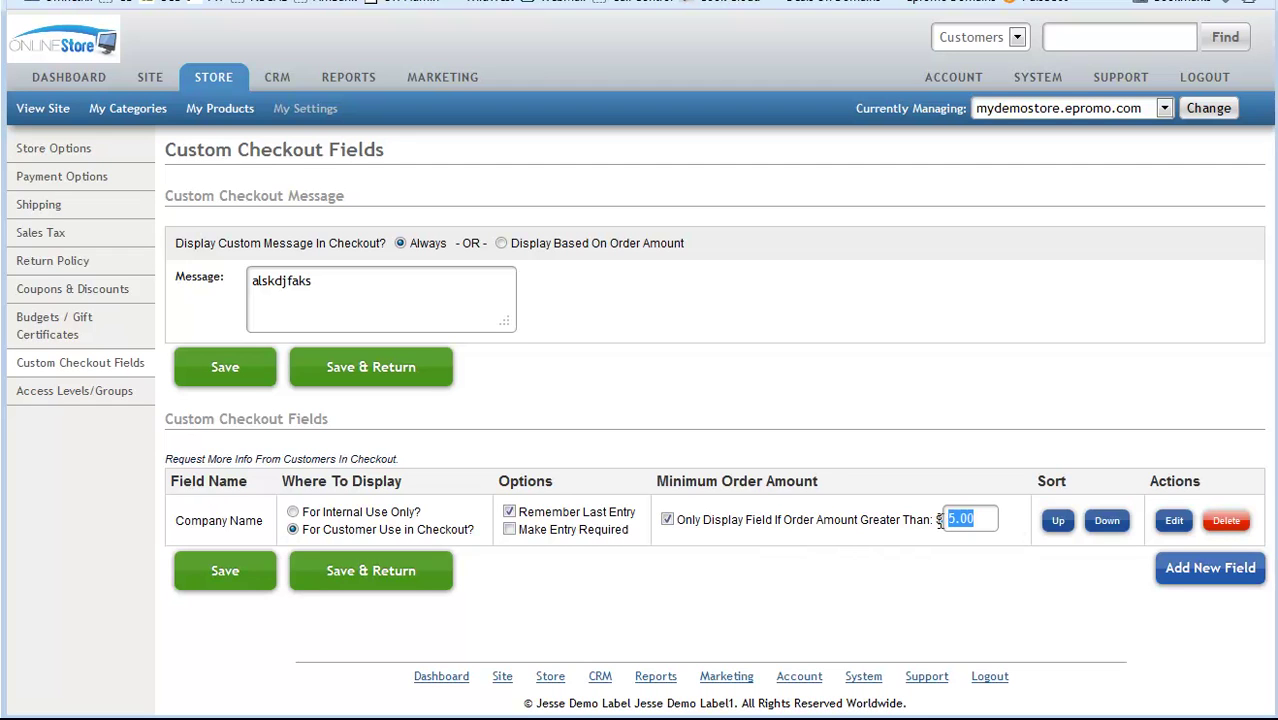
left_click(667, 520)
left_click(667, 520)
left_click(667, 520)
left_click(667, 520)
Start a new checkout field named "What is your birthday?" with the Text Box field type.
left_click(1208, 568)
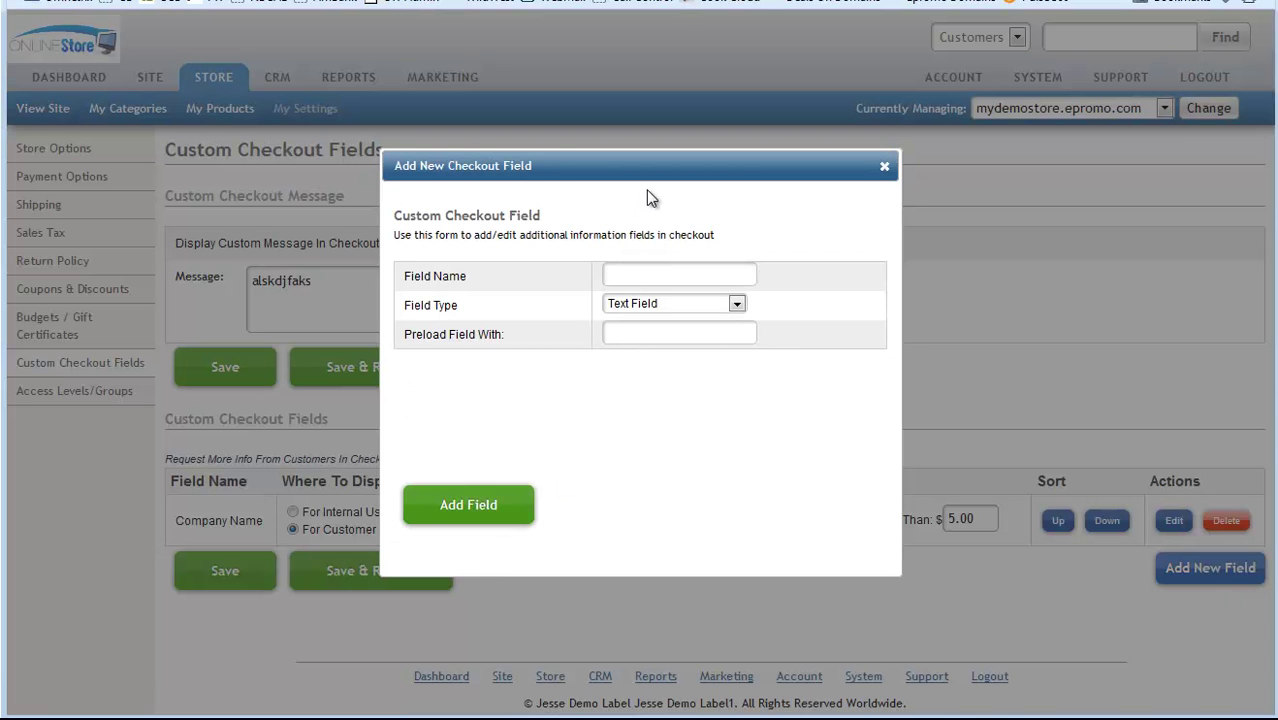
type("What is your birthday?")
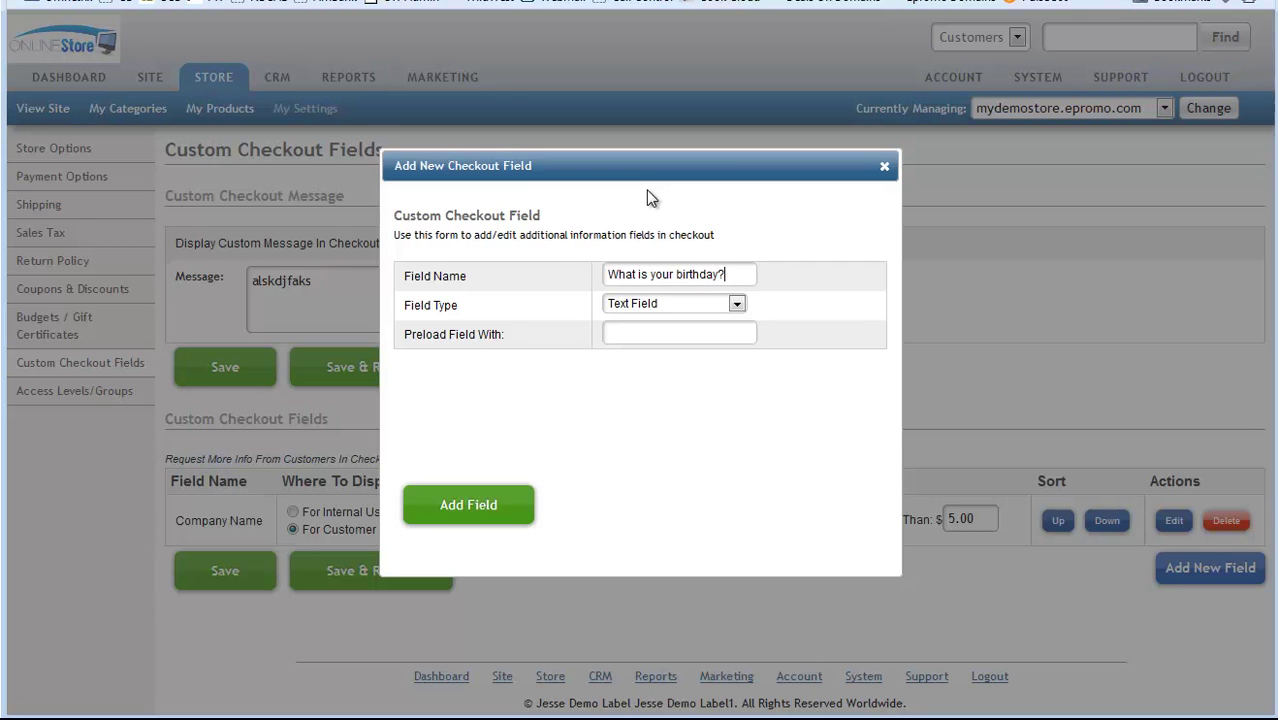
left_click(642, 307)
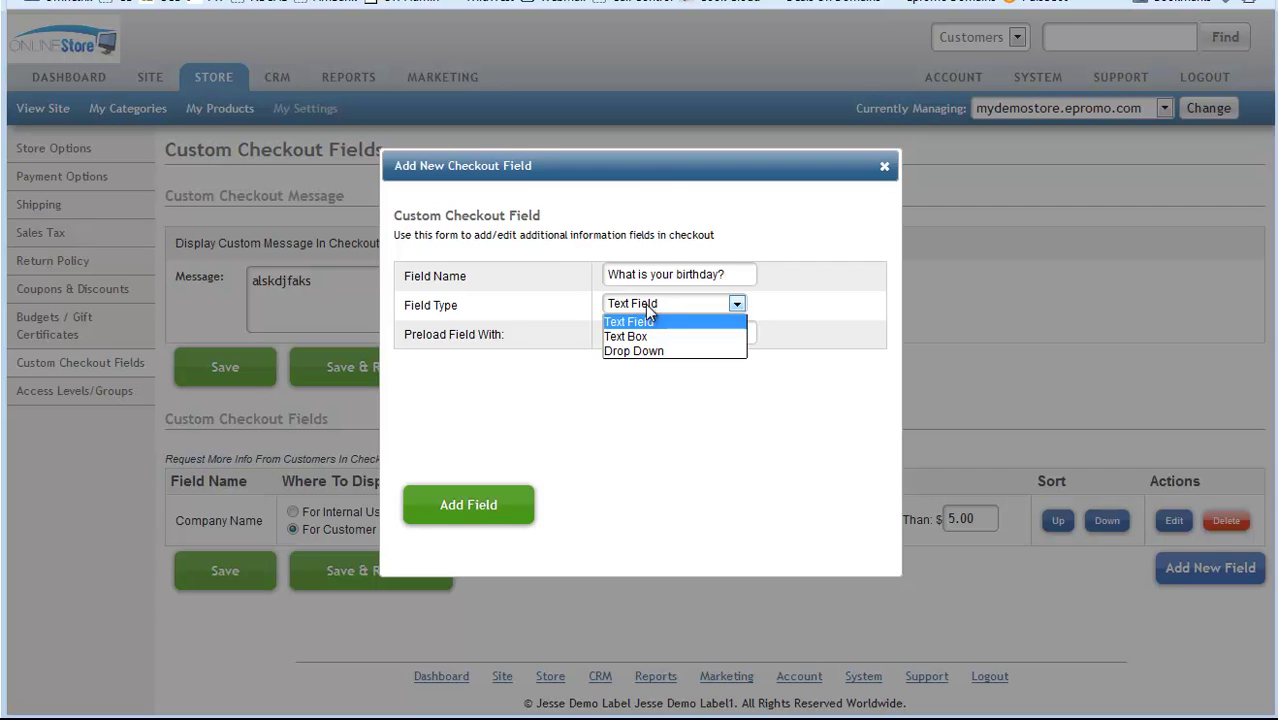
left_click(647, 336)
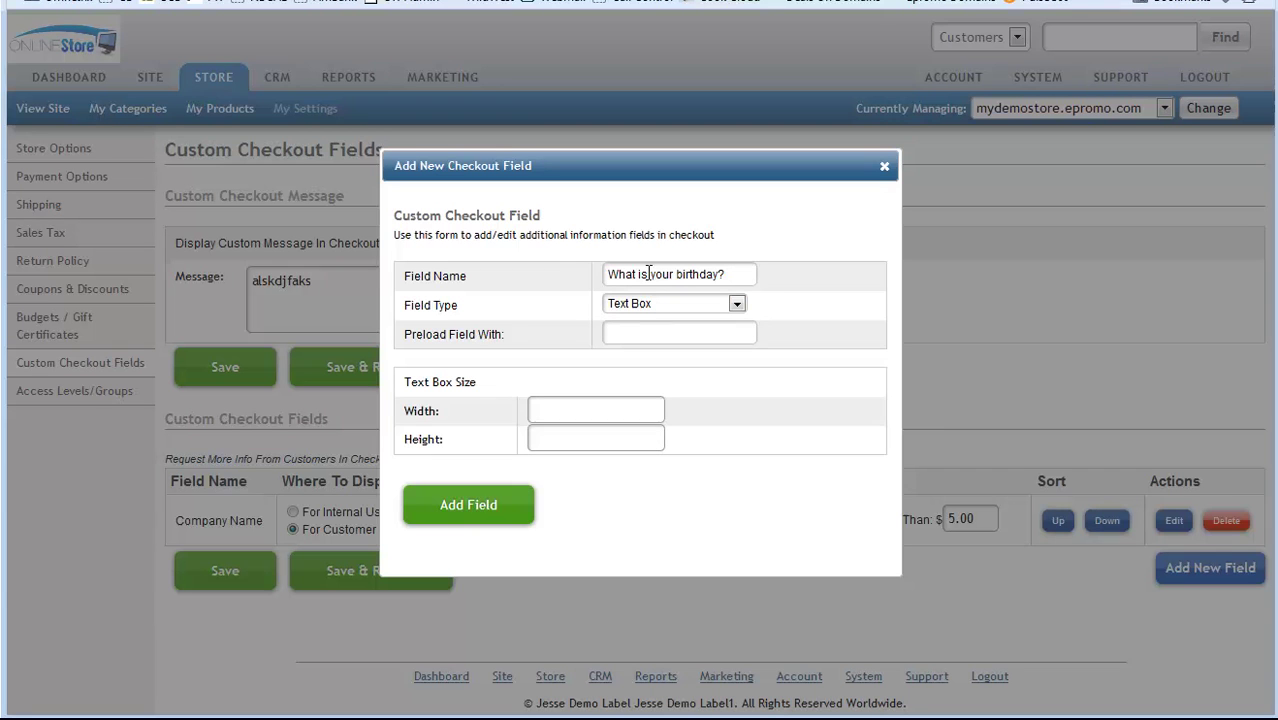
left_click(690, 305)
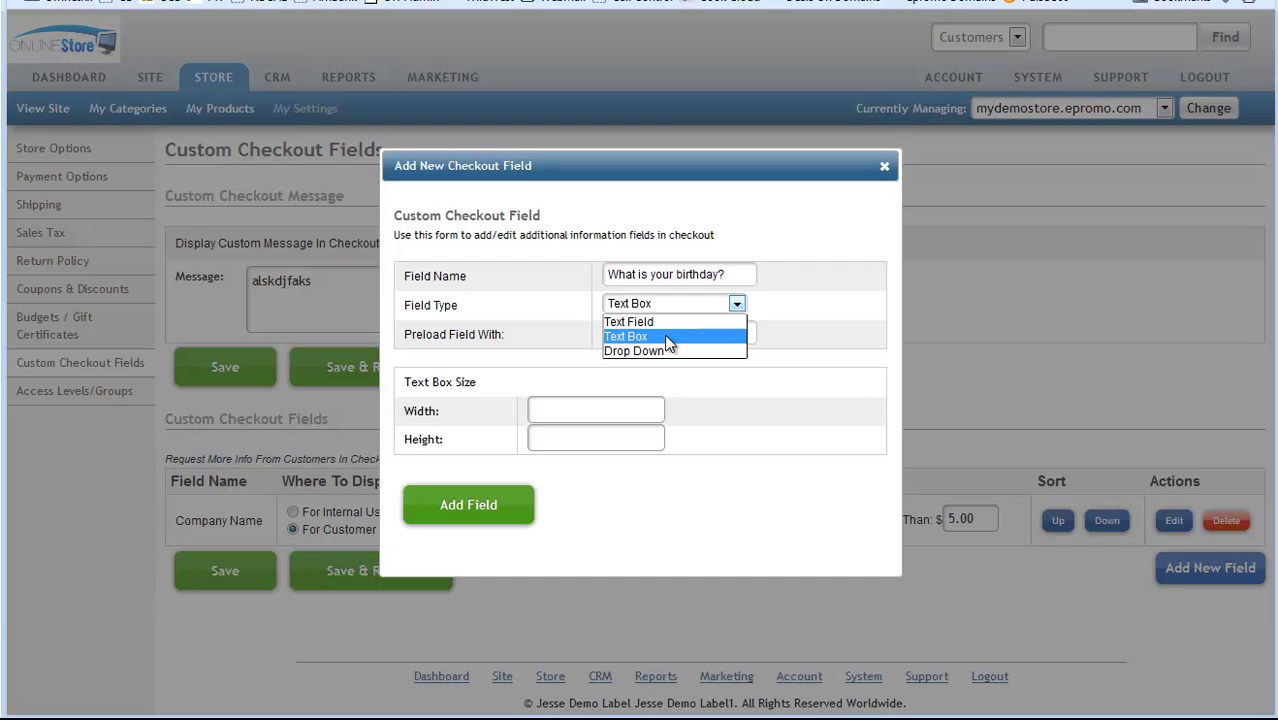
left_click(668, 338)
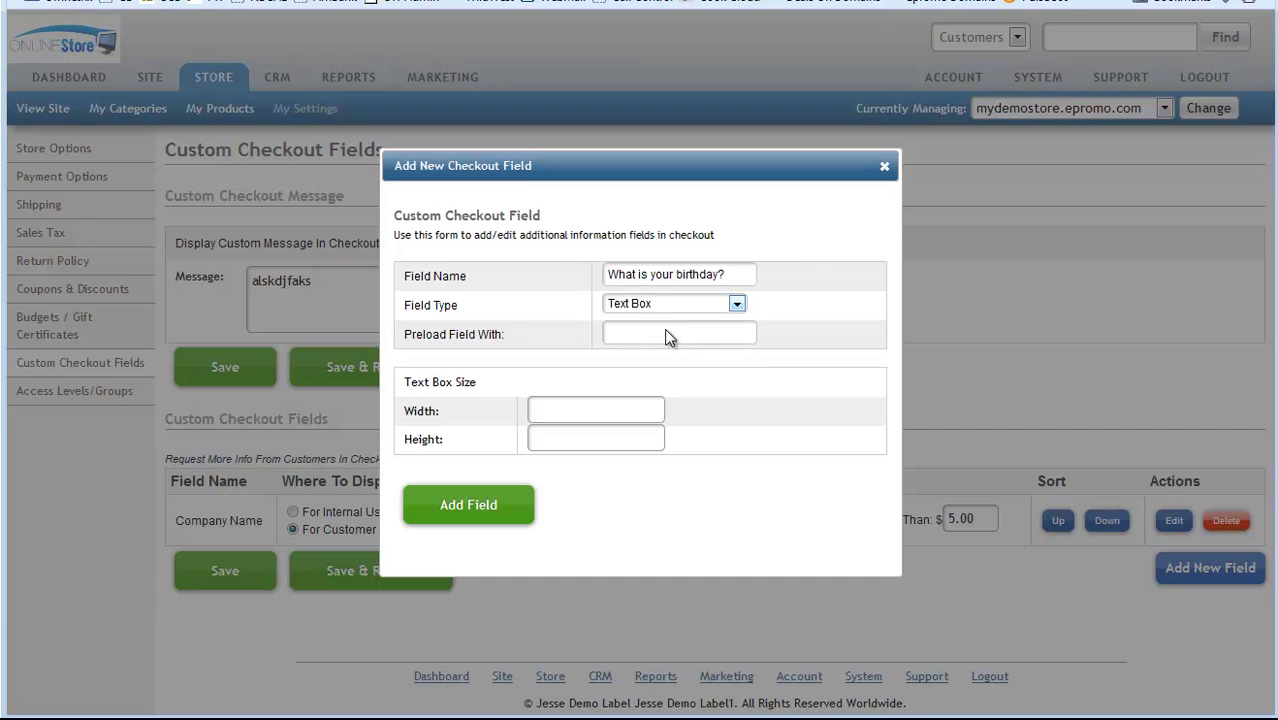
Set the new field's type to Drop Down and its name to "What city would you love to in?".
left_click(670, 305)
left_click(650, 350)
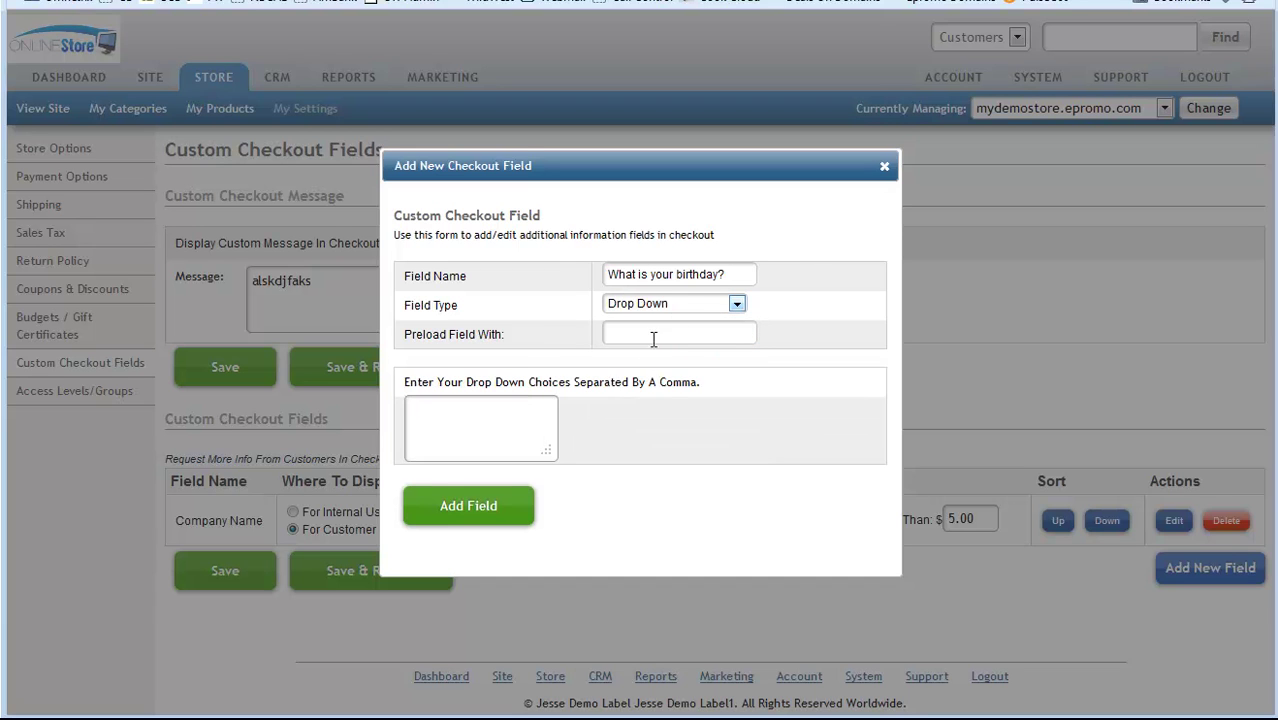
left_click_drag(724, 276, 608, 274)
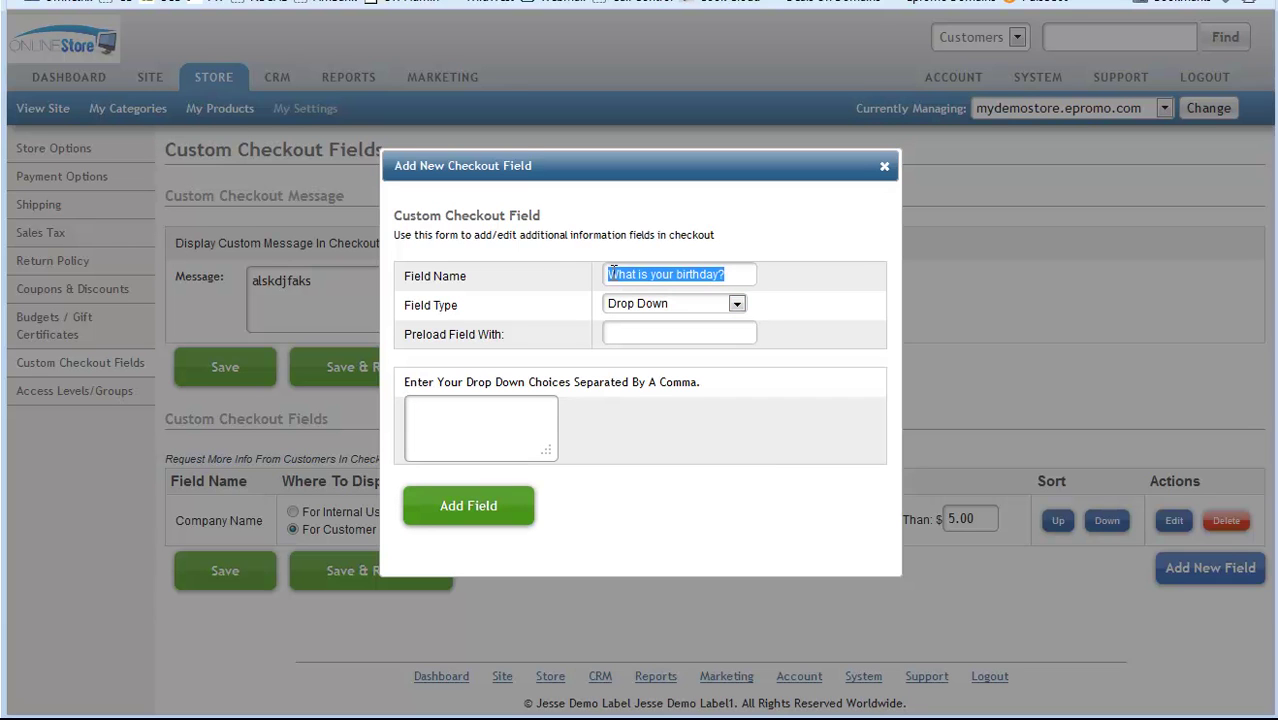
type("What city ")
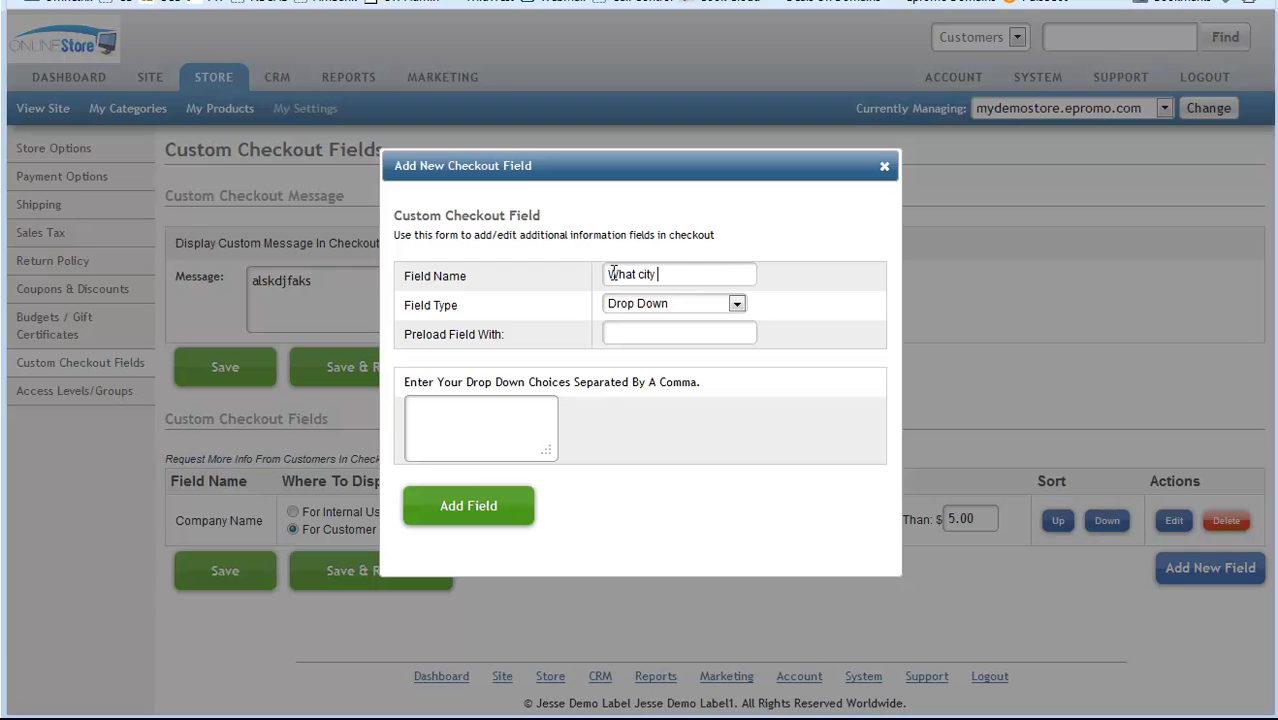
type("would you love to in?")
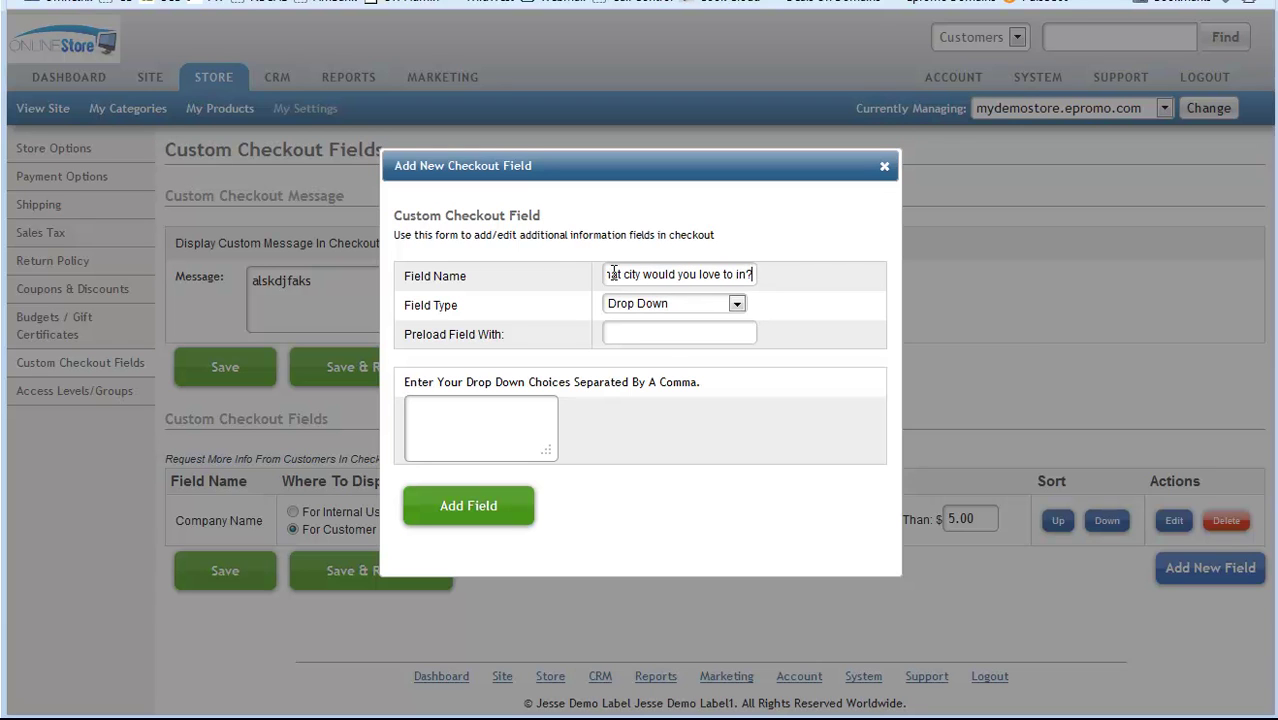
key("Tab")
key("Tab")
Enter the drop-down choices "San Diego,Miami,asdf,af asdf" for the city question.
left_click(455, 412)
type("L")
key("BackSpace")
type("San Diego,Miami,asdf,af asdf")
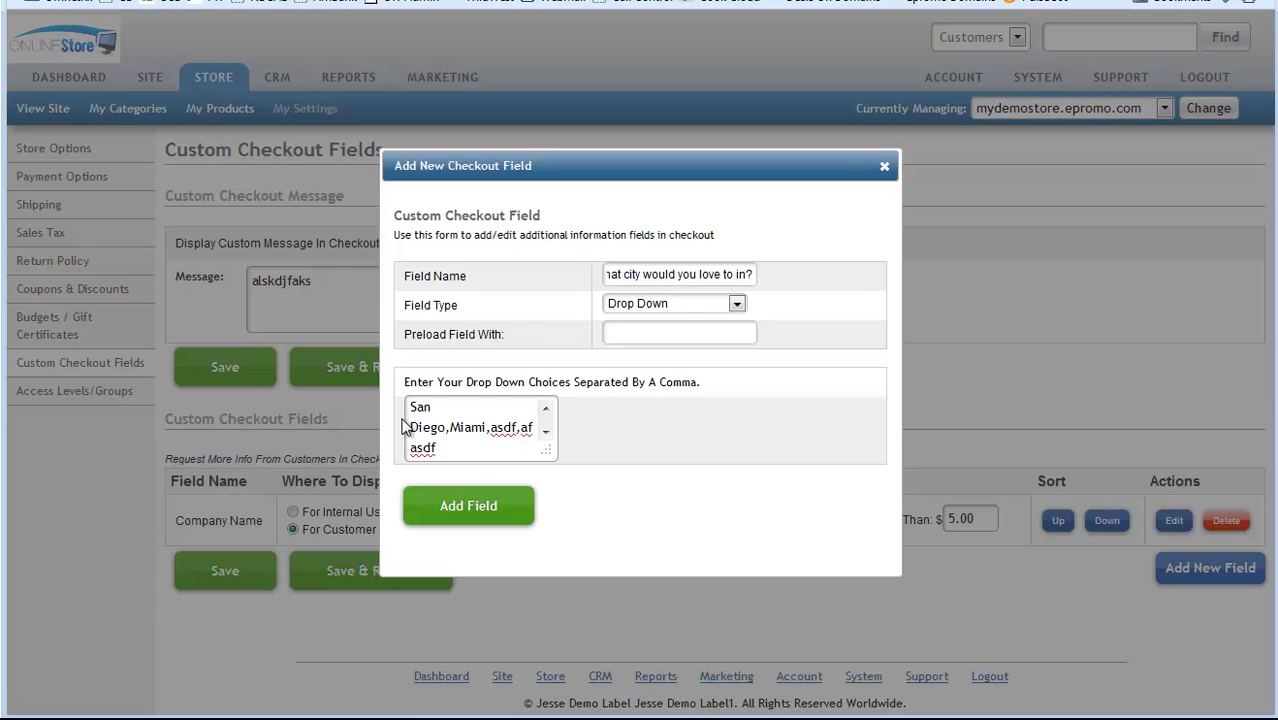
left_click_drag(403, 425, 738, 308)
left_click(718, 303)
left_click(607, 484)
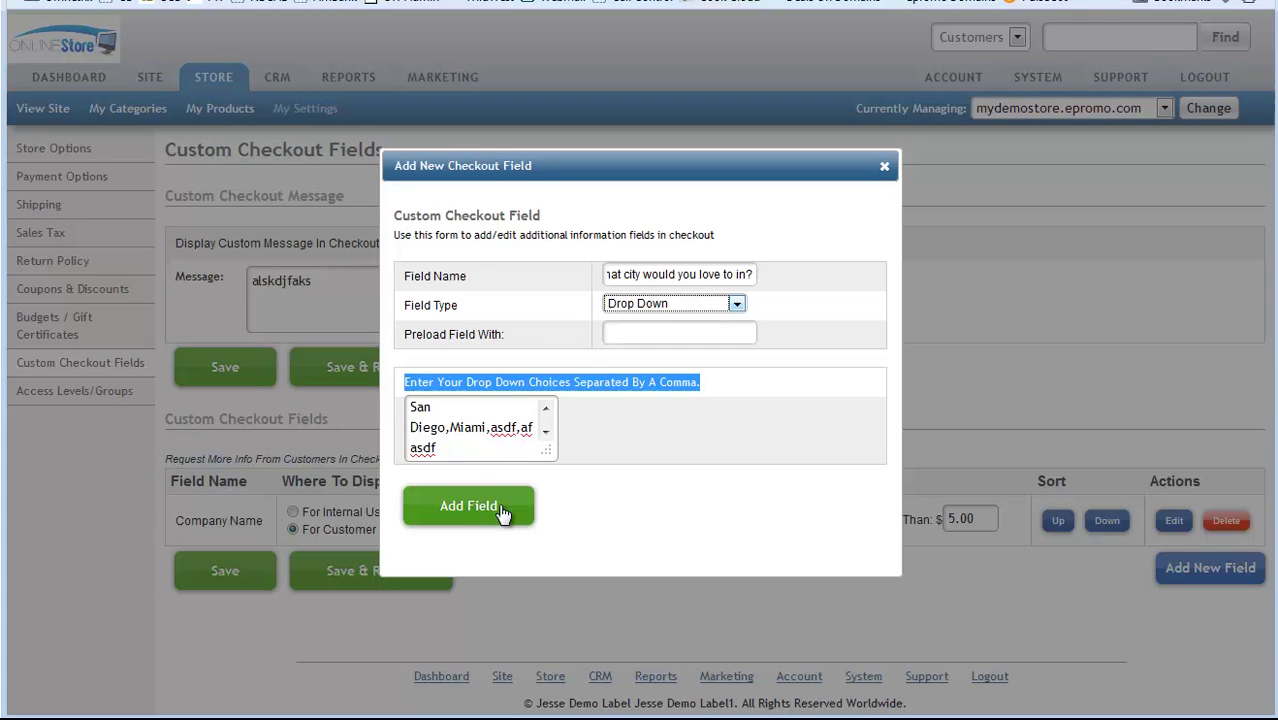
Replace the placeholder choices after Miami with Portland and add the field to the checkout.
left_click_drag(491, 426, 555, 472)
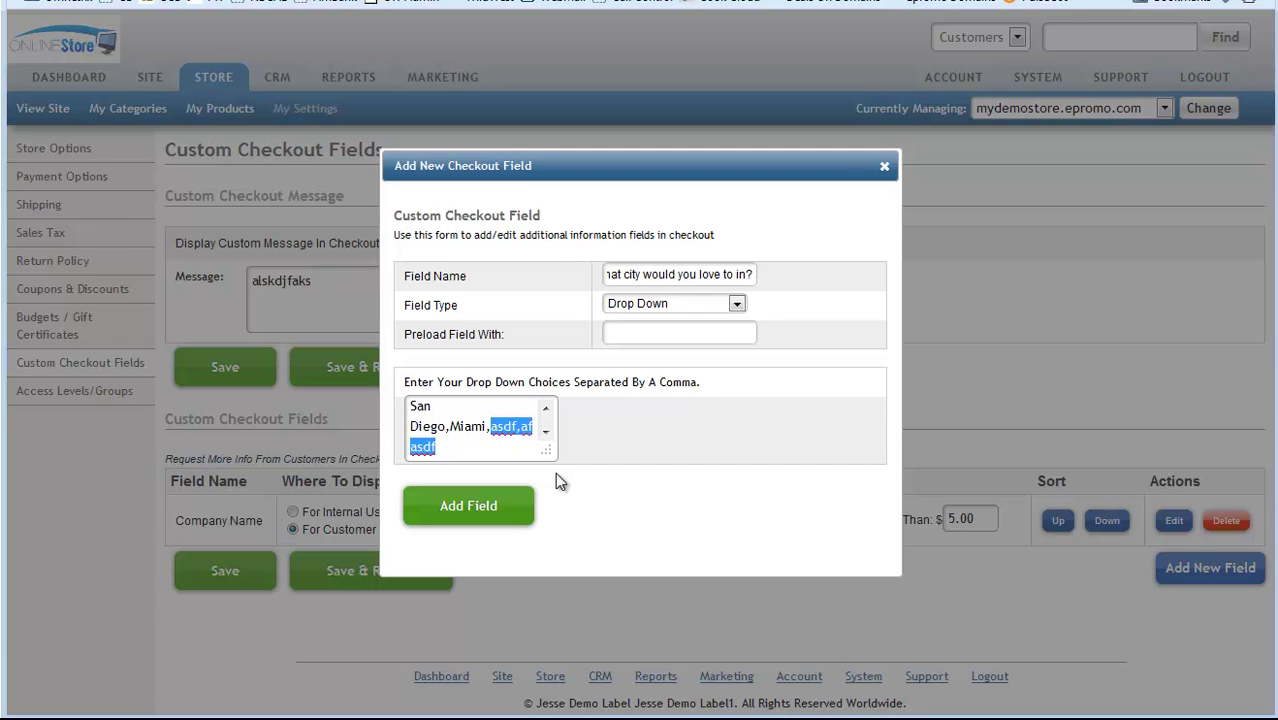
type("Por")
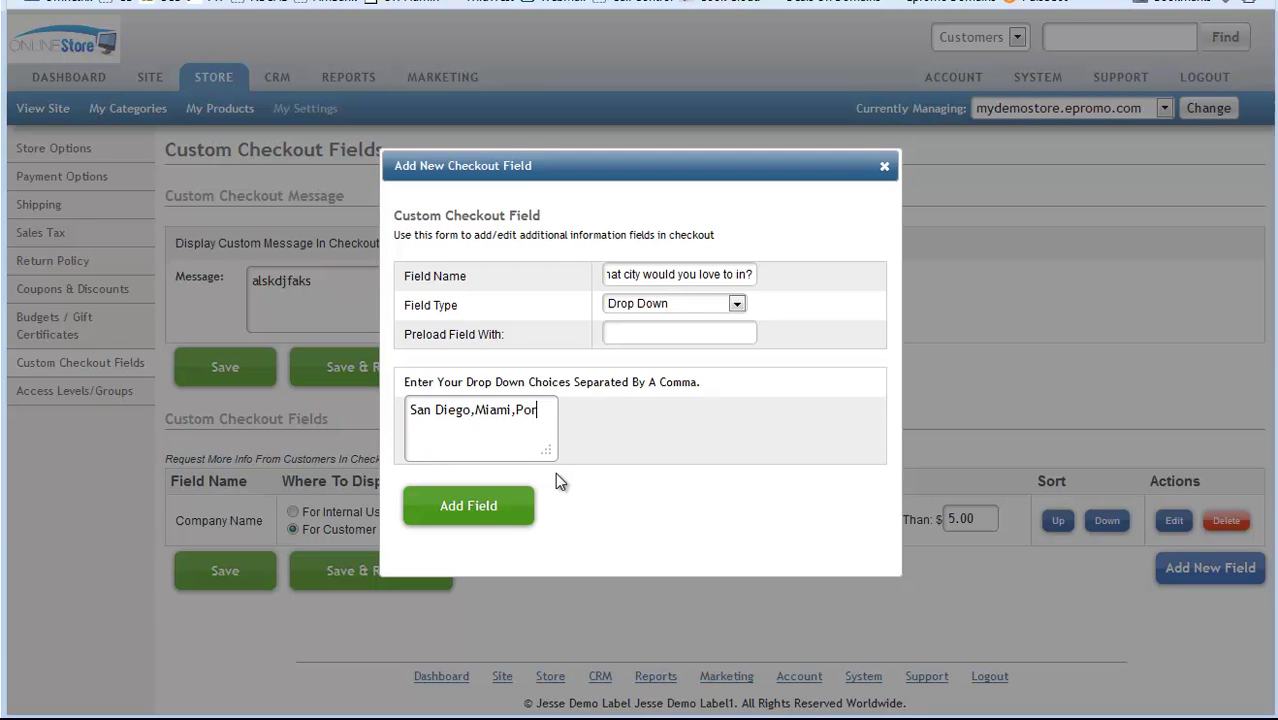
type("tland")
left_click(468, 506)
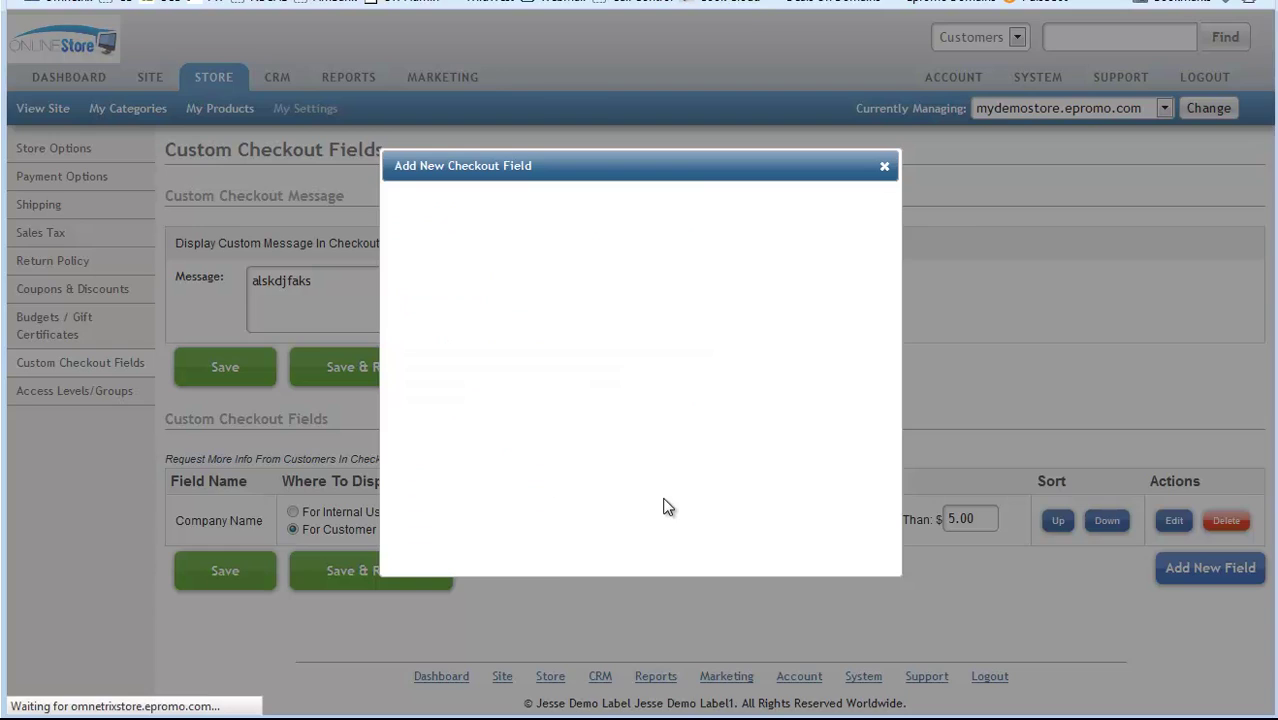
Set the city field for customer use in checkout, with Remember Last Entry and Make Entry Required enabled, and save the changes.
scroll(87, 537, "down", 3)
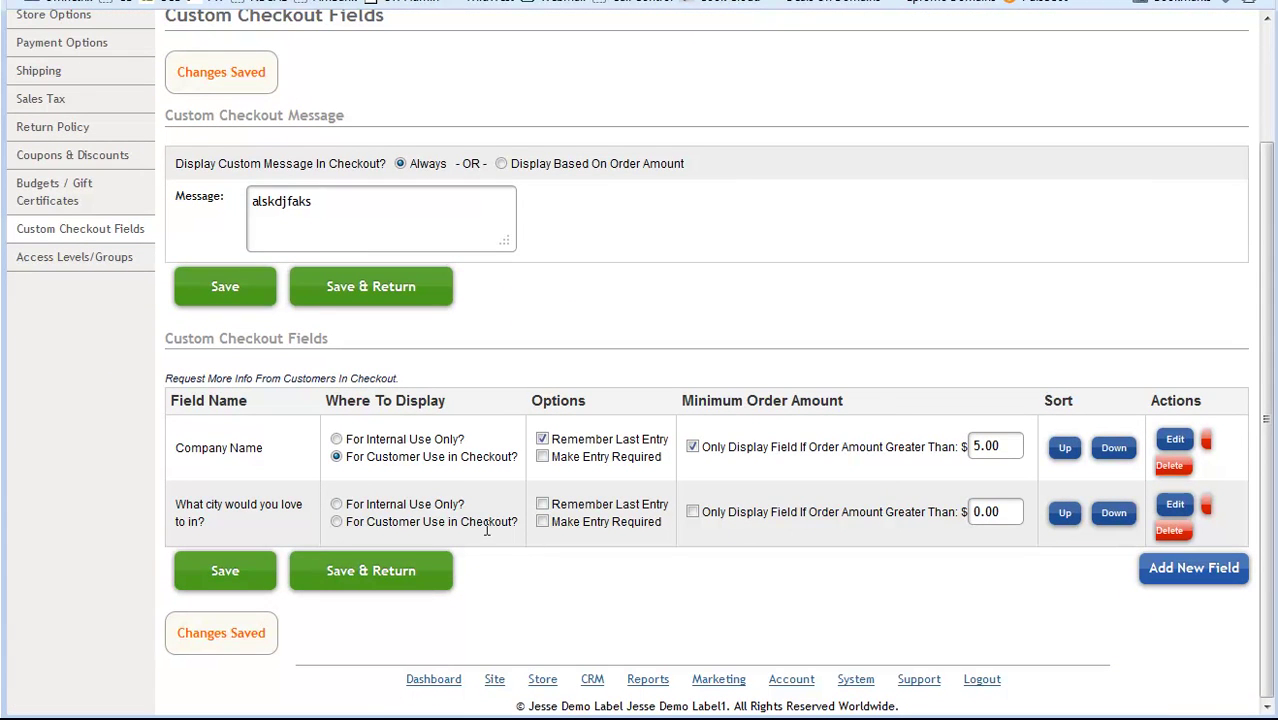
left_click(337, 523)
left_click(542, 504)
left_click(542, 576)
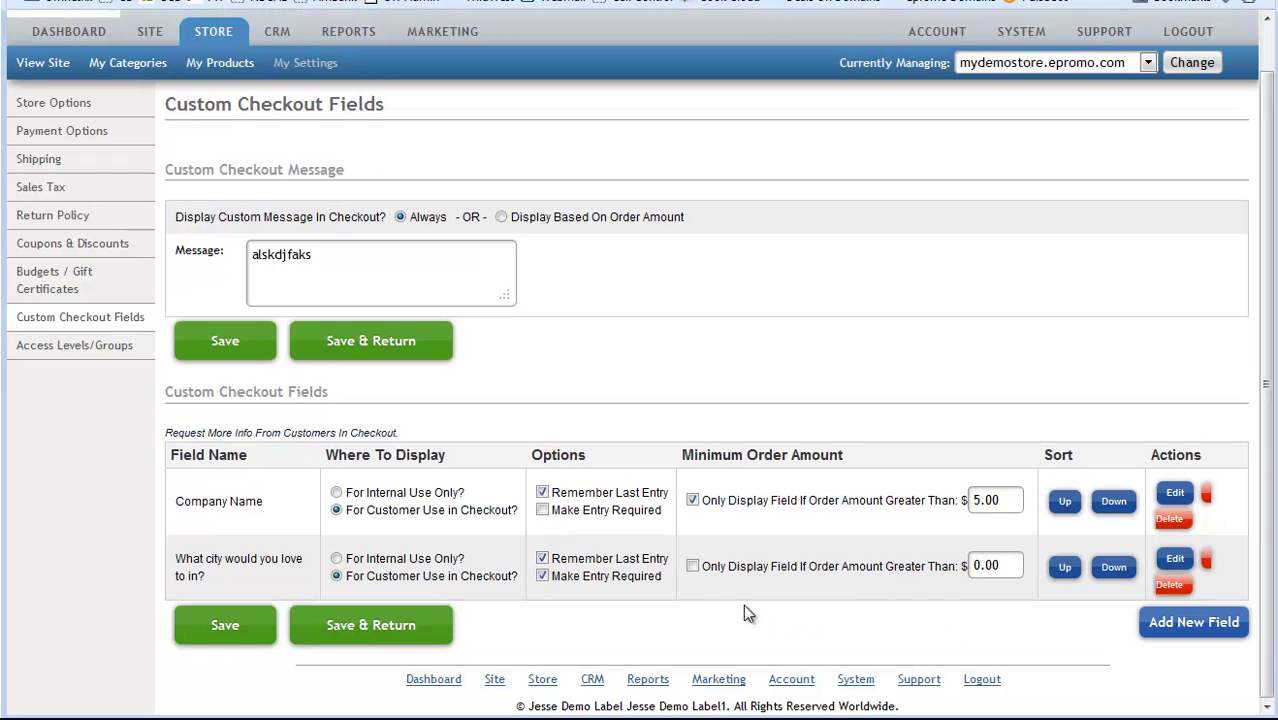
left_click(402, 628)
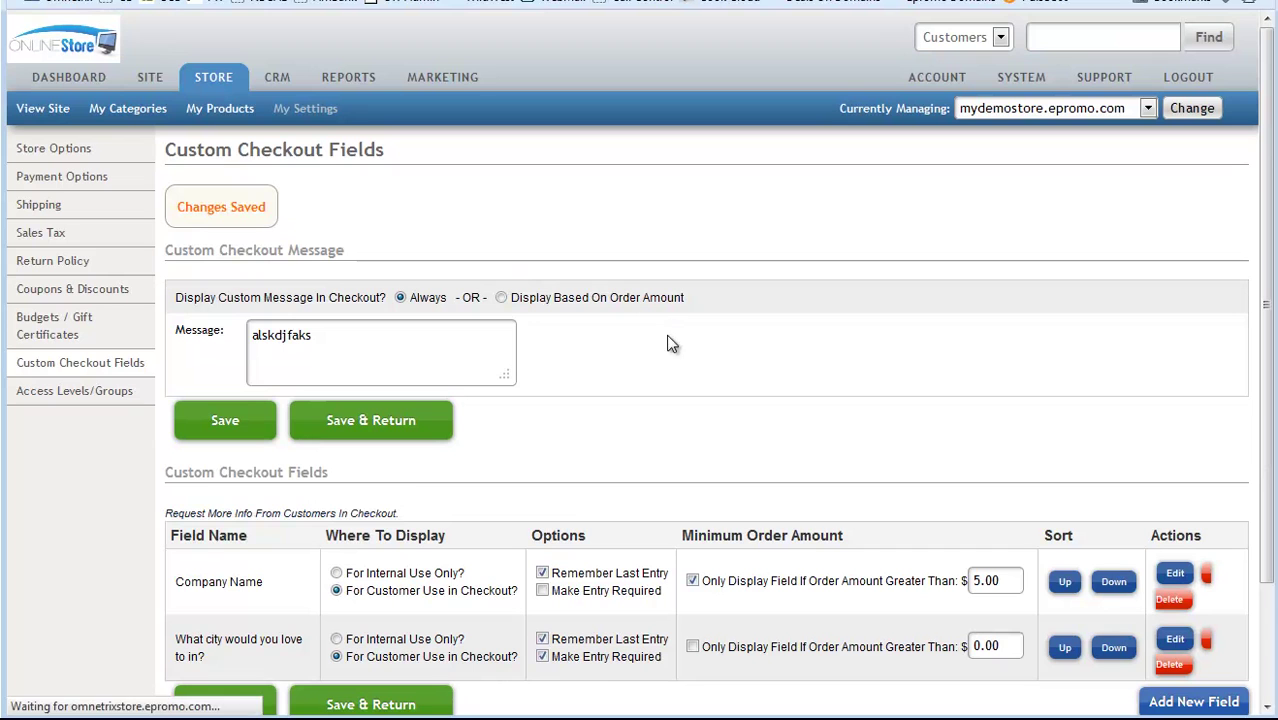
Sort the "What city would you love to in?" field above the Company Name field.
left_click(541, 590)
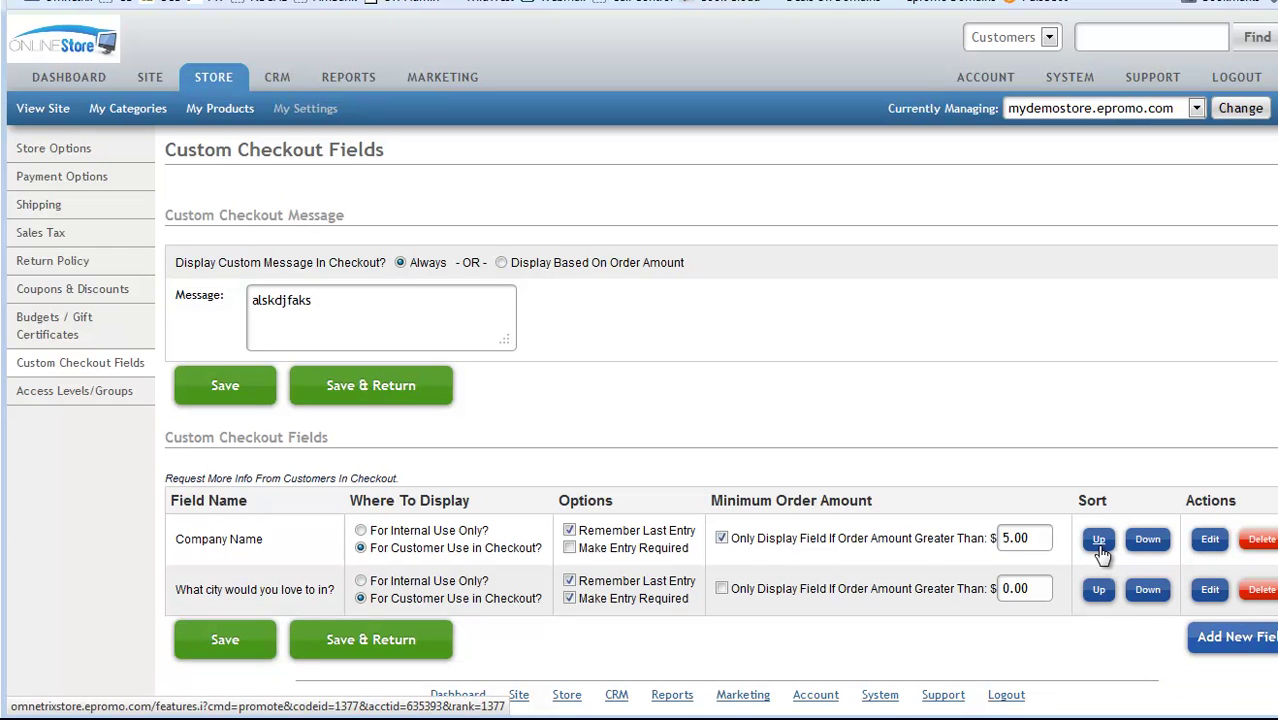
left_click(1100, 549)
left_click(1099, 590)
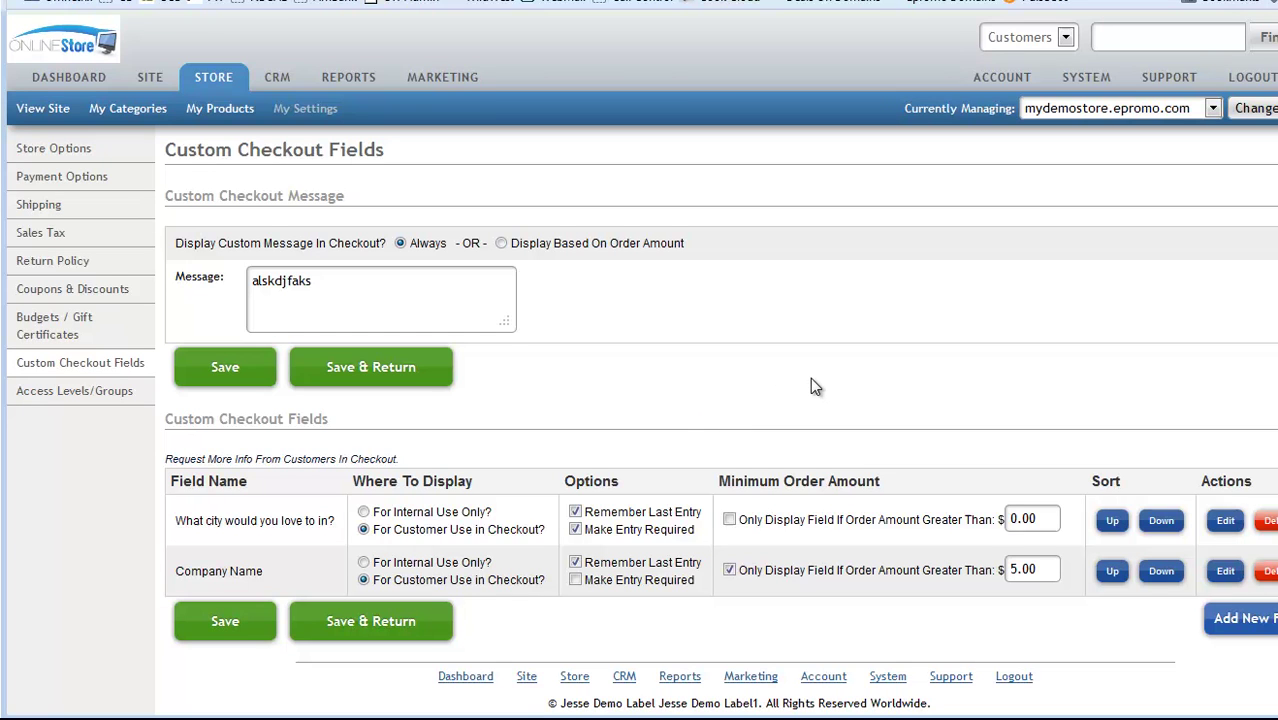
View the Support page and go back to the Dashboard.
left_click(1169, 80)
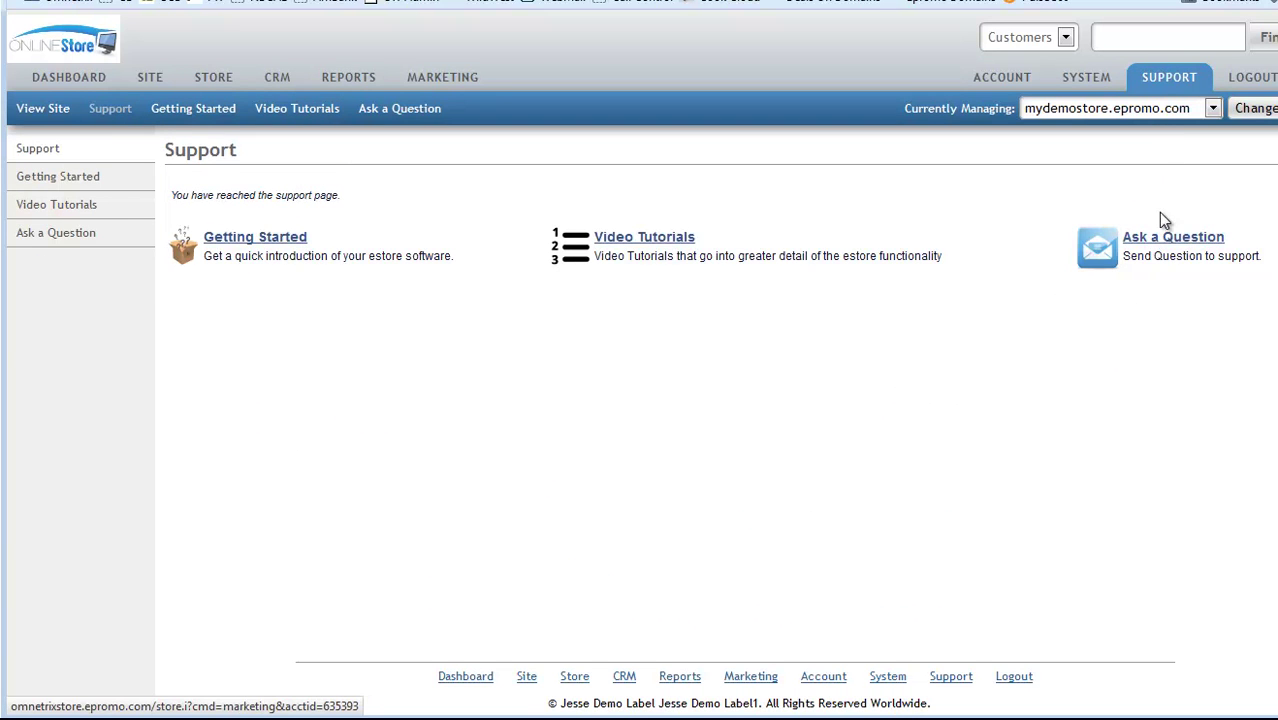
left_click(63, 85)
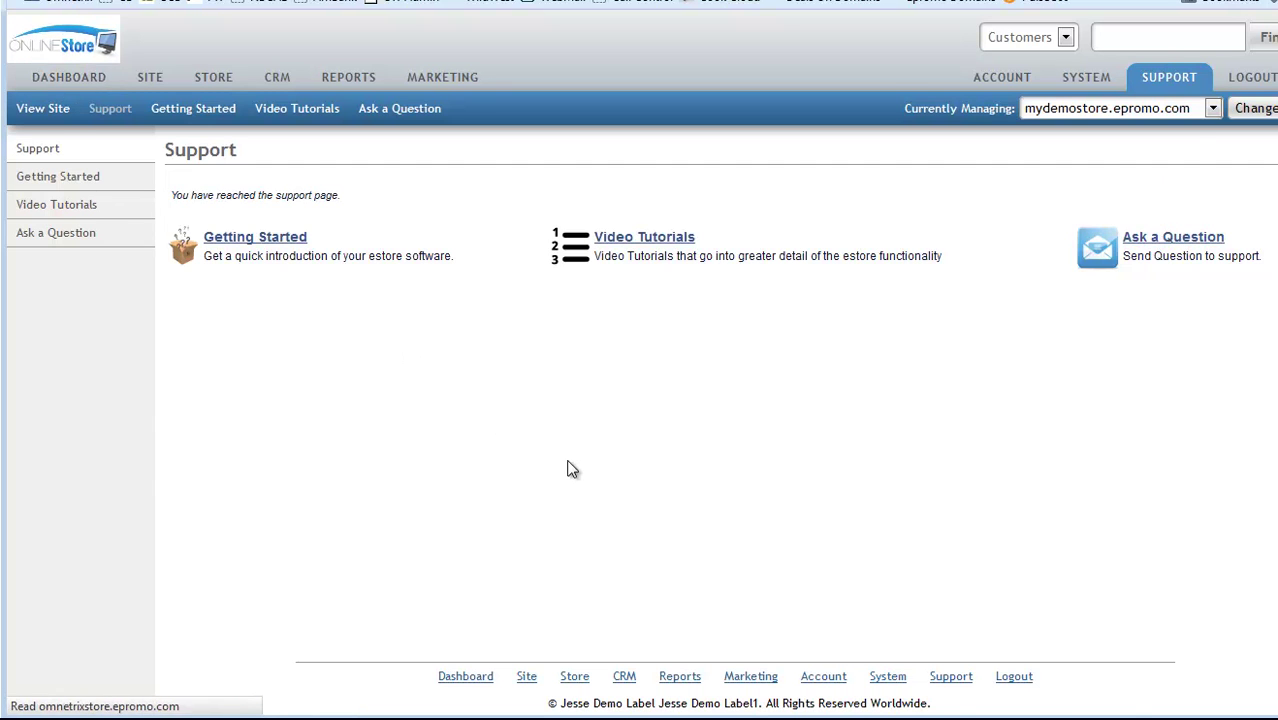